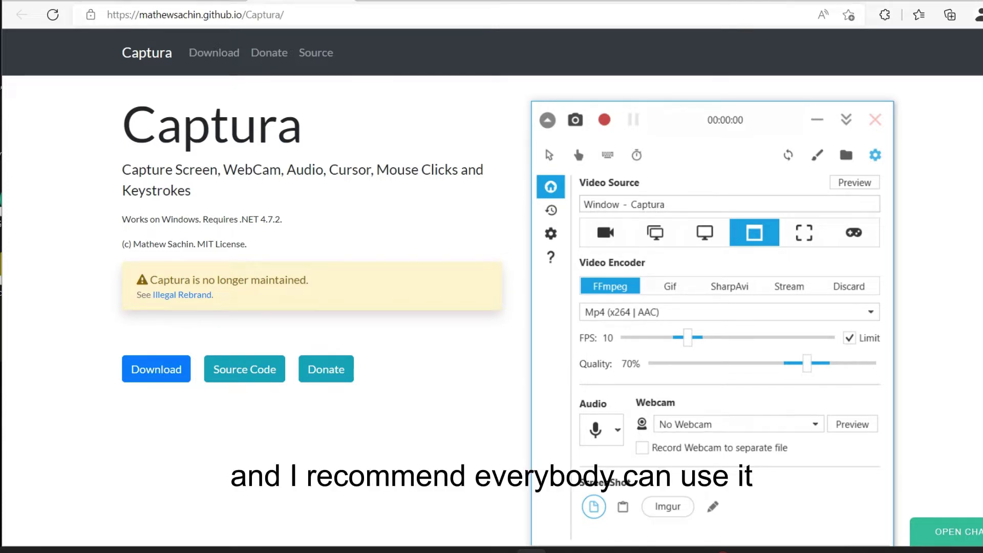
# Look over the Captura home page, from the introduction and screenshot to the features section
pyautogui.scroll(-4, 603, 216)
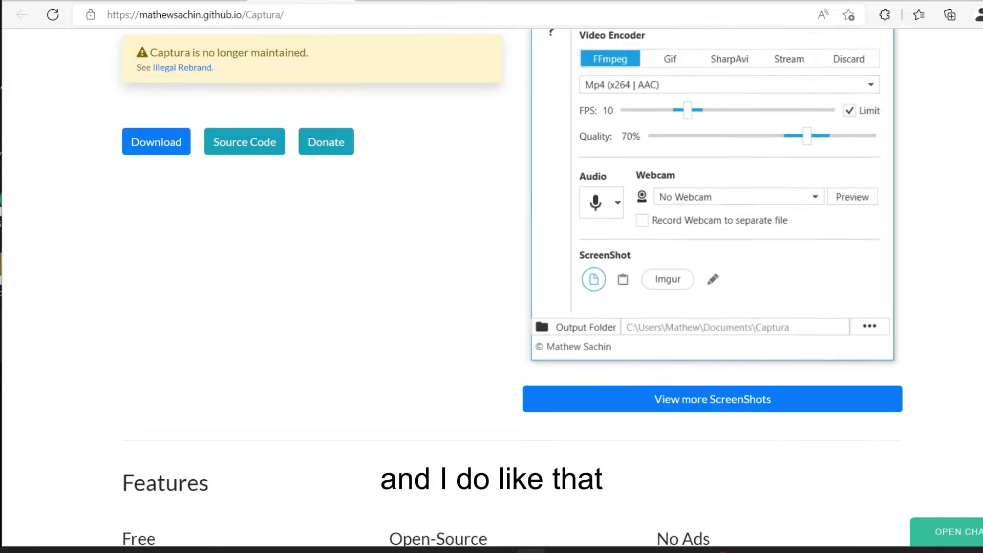
pyautogui.scroll(-3, 604, 216)
pyautogui.scroll(5, 510, 287)
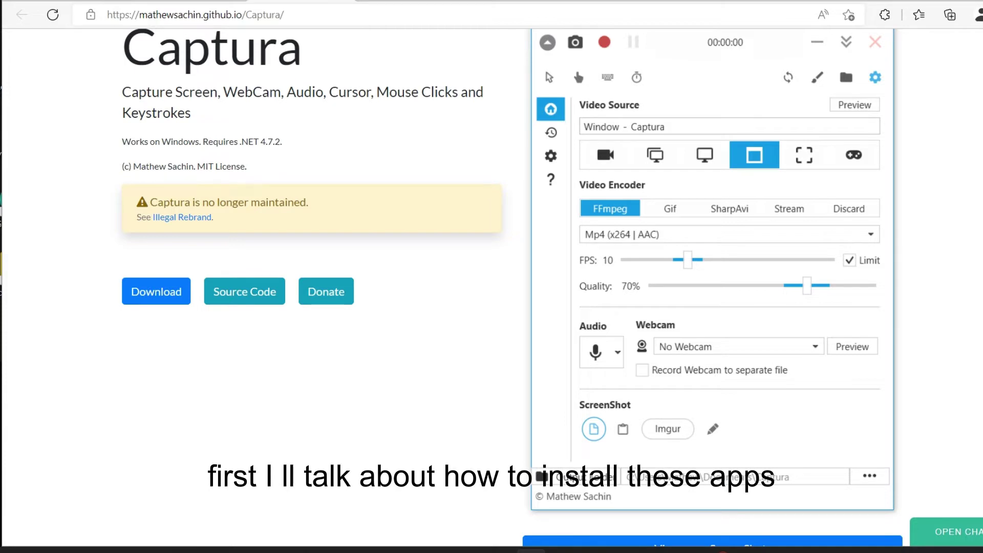
pyautogui.click(982, 14)
pyautogui.press('Escape')
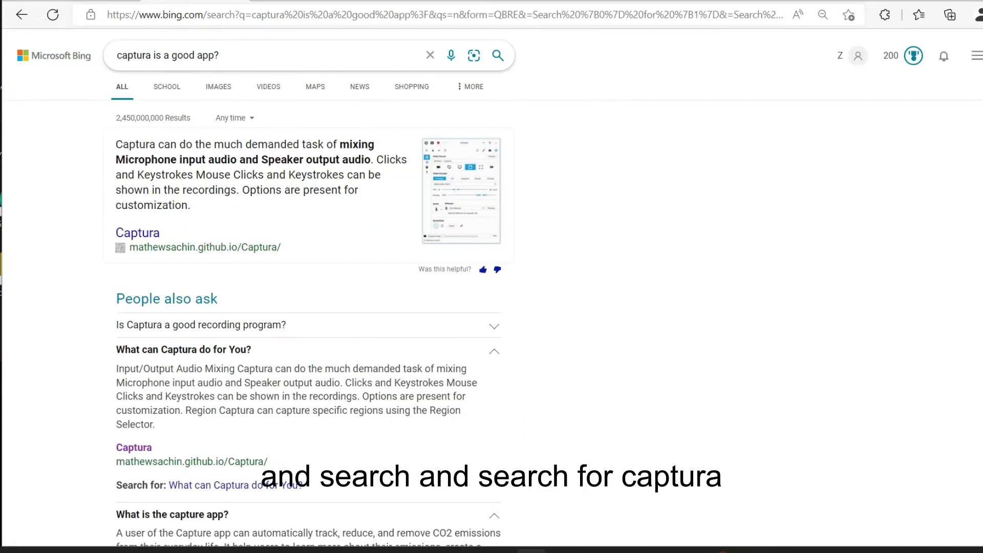
# Shorten the Bing query to "captura" and run the search
pyautogui.moveTo(153, 56); pyautogui.dragTo(220, 55)
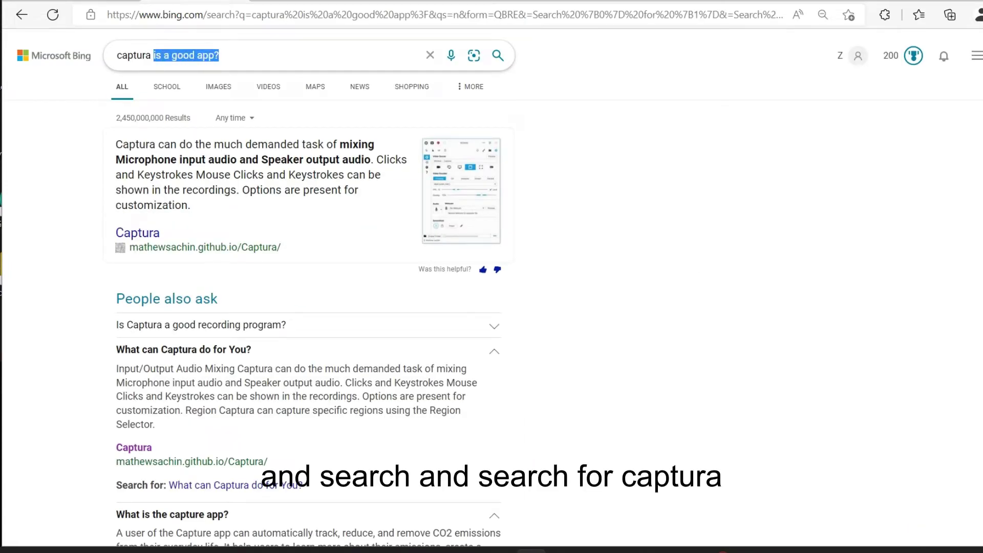
pyautogui.press('BackSpace')
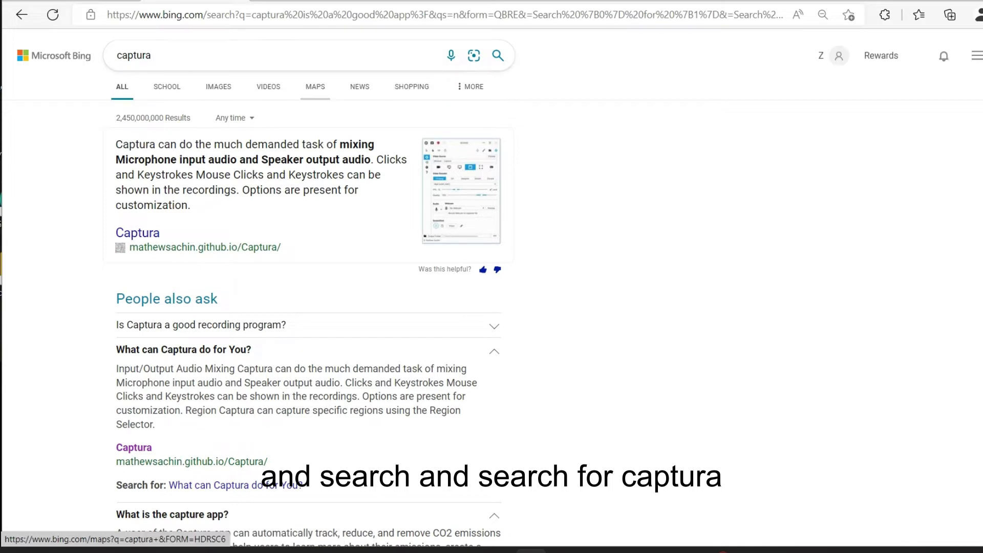
pyautogui.press('Return')
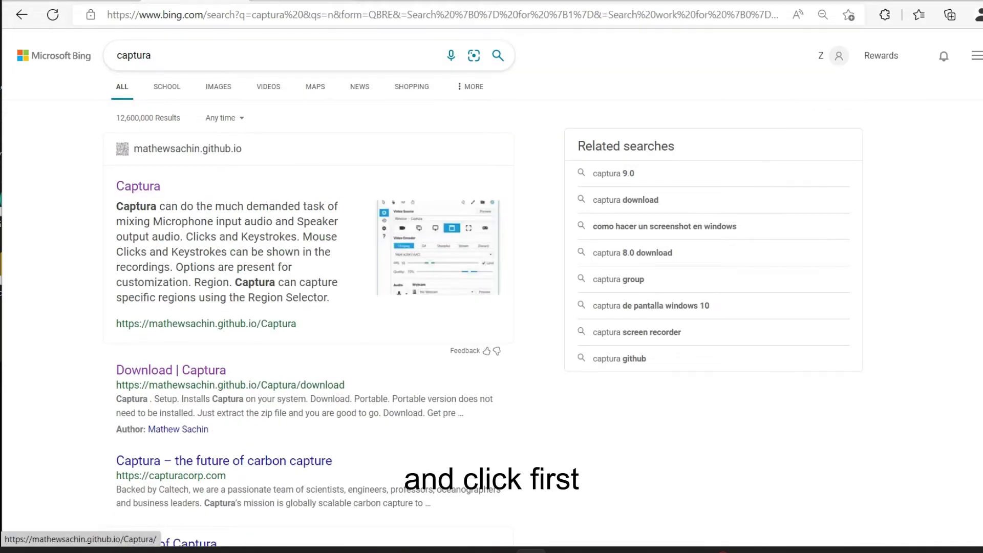
# Go to the Captura home page and on to its v8.0.0 download page
pyautogui.click(302, 1)
pyautogui.scroll(2, 491, 287)
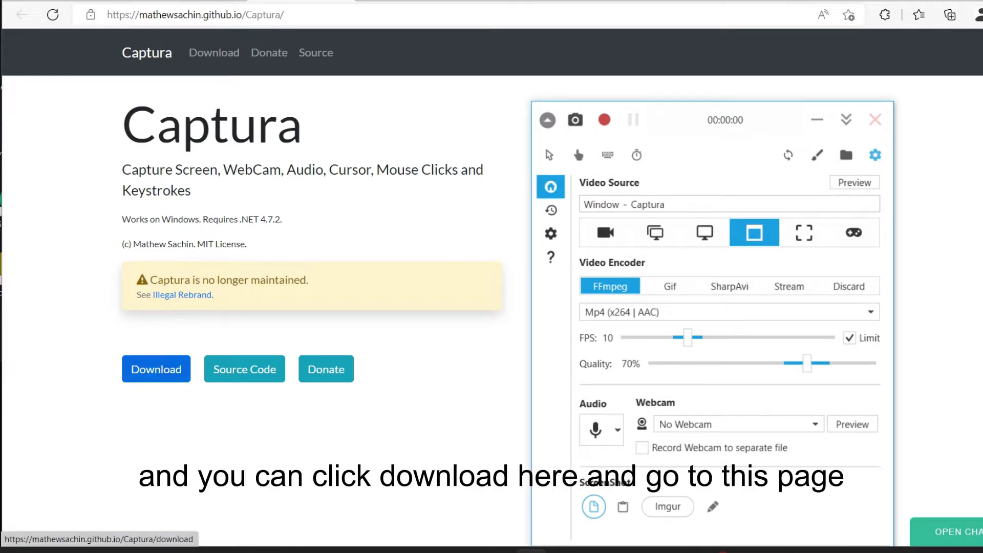
pyautogui.click(409, 1)
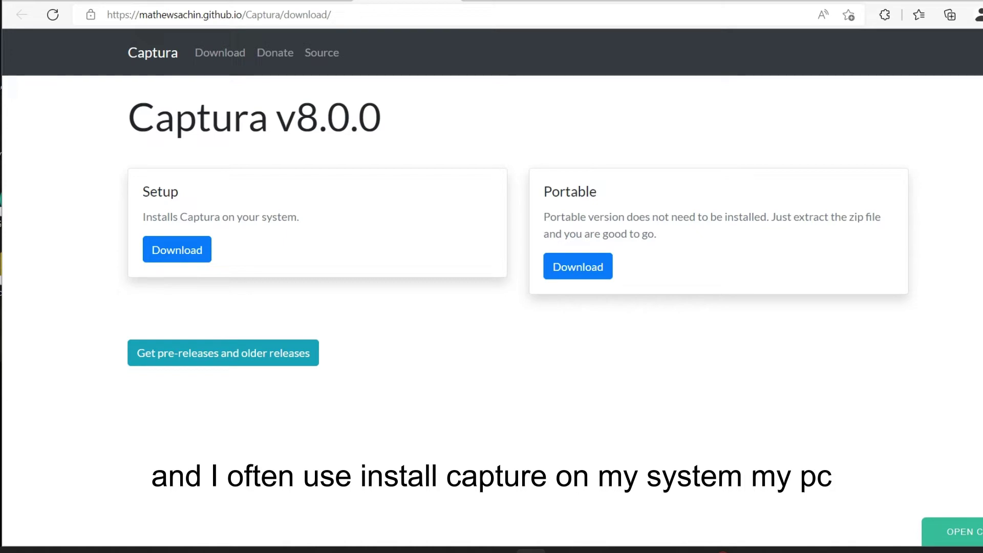
# Check the browser's recent downloads for the Captura installer, and close the list
pyautogui.hotkey('alt', 'f')
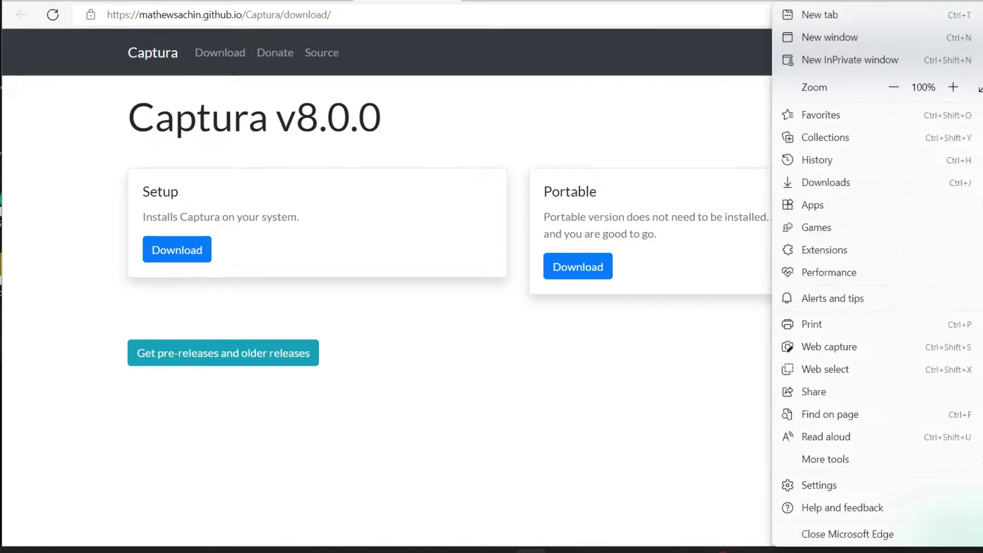
pyautogui.press('Return')
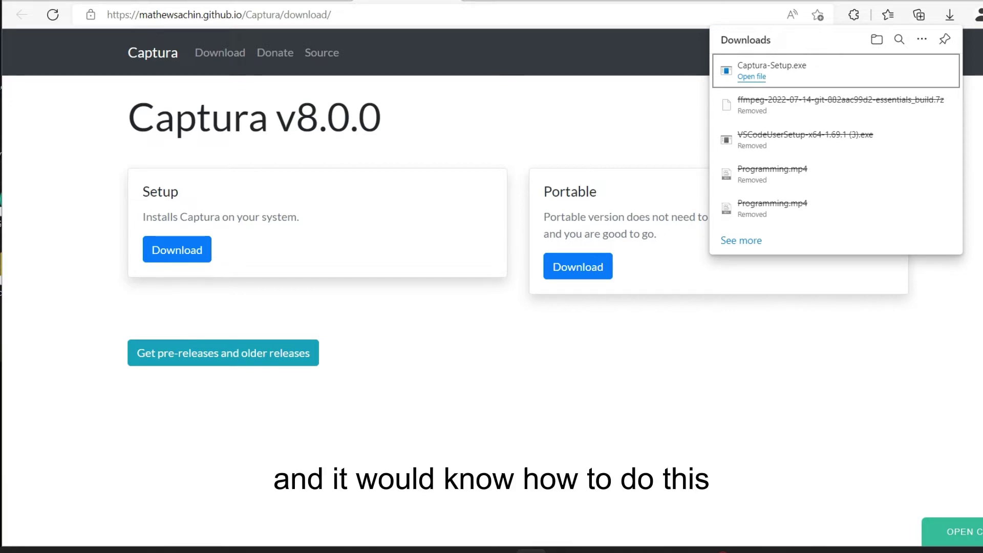
pyautogui.press('Escape')
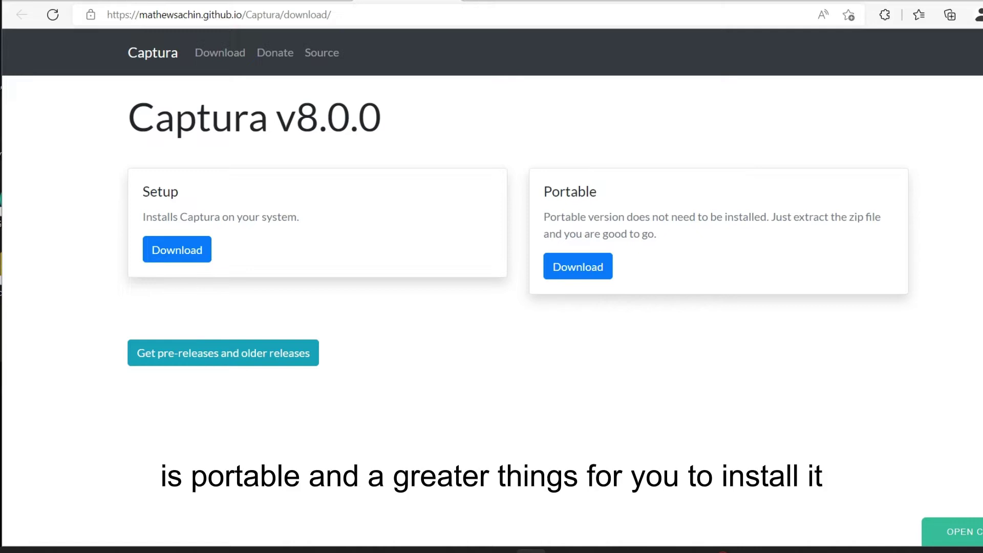
# Return to the Captura home page, cancel the installer at its language selection and minimize the Captura window
pyautogui.click(289, 1)
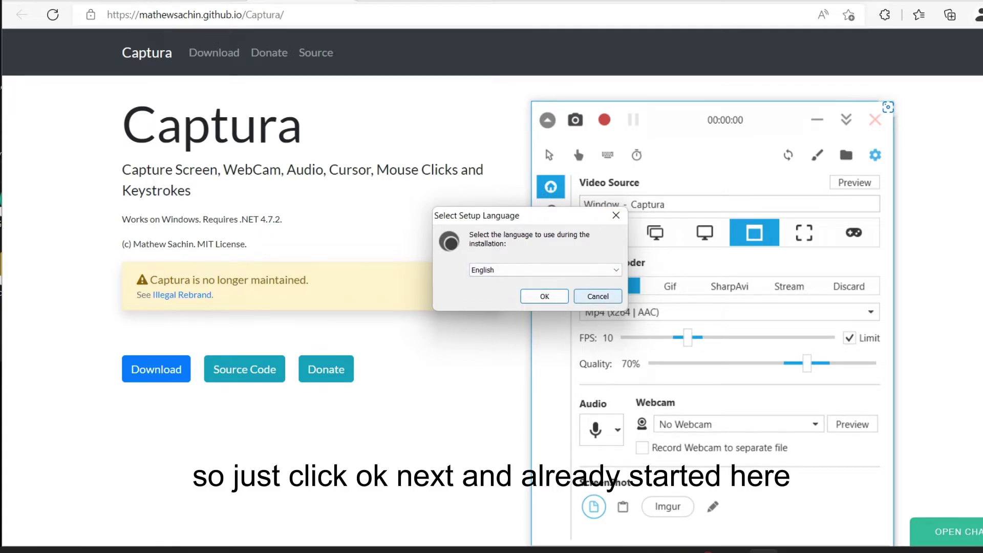
pyautogui.click(598, 297)
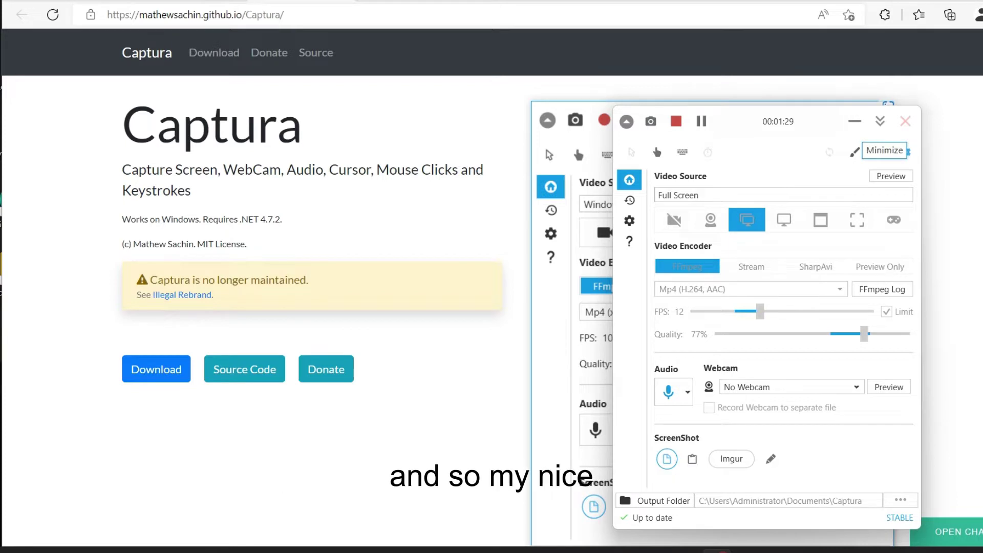
pyautogui.click(854, 121)
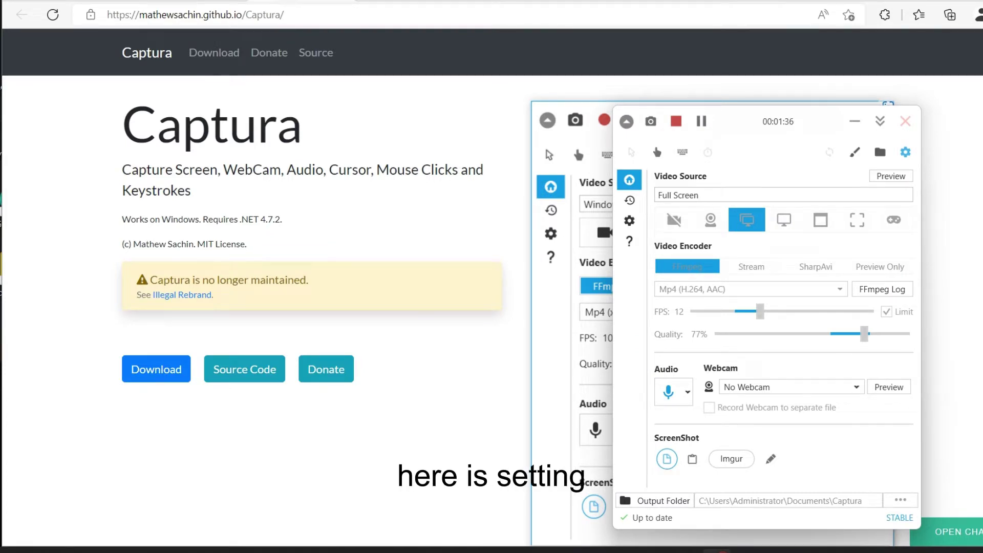
# View Captura's recording and settings pages, and open the Configure window with the FFmpeg options
pyautogui.click(629, 221)
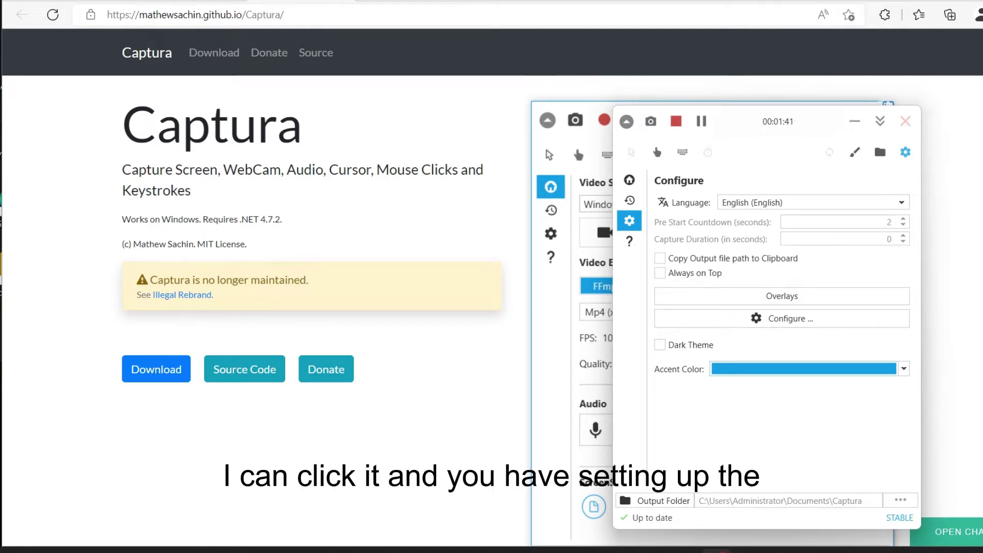
pyautogui.click(629, 200)
pyautogui.click(629, 180)
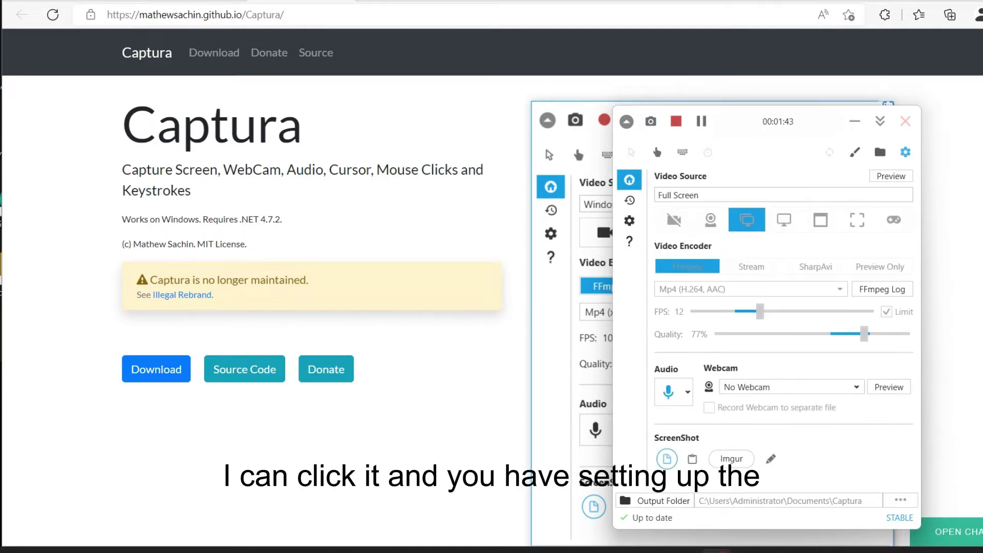
pyautogui.click(629, 220)
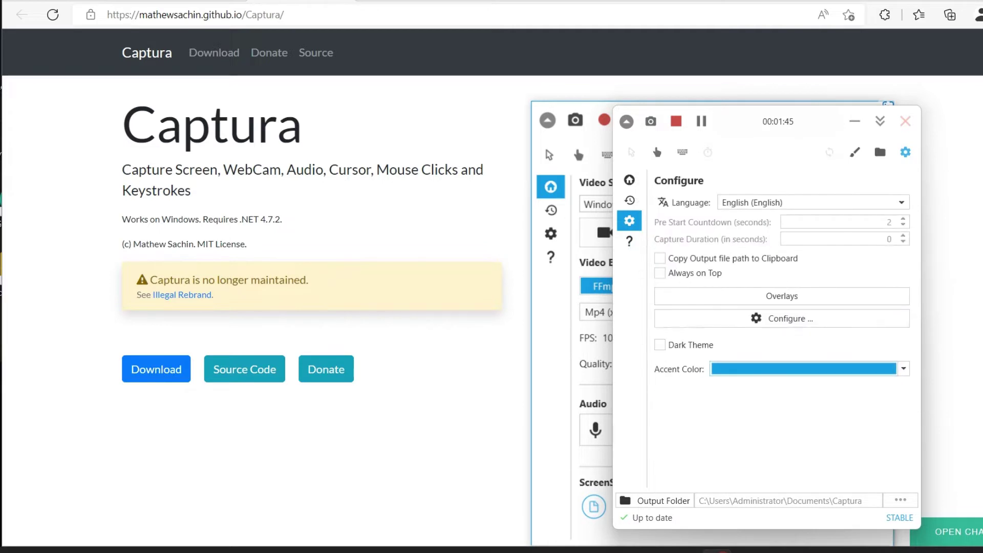
pyautogui.click(905, 153)
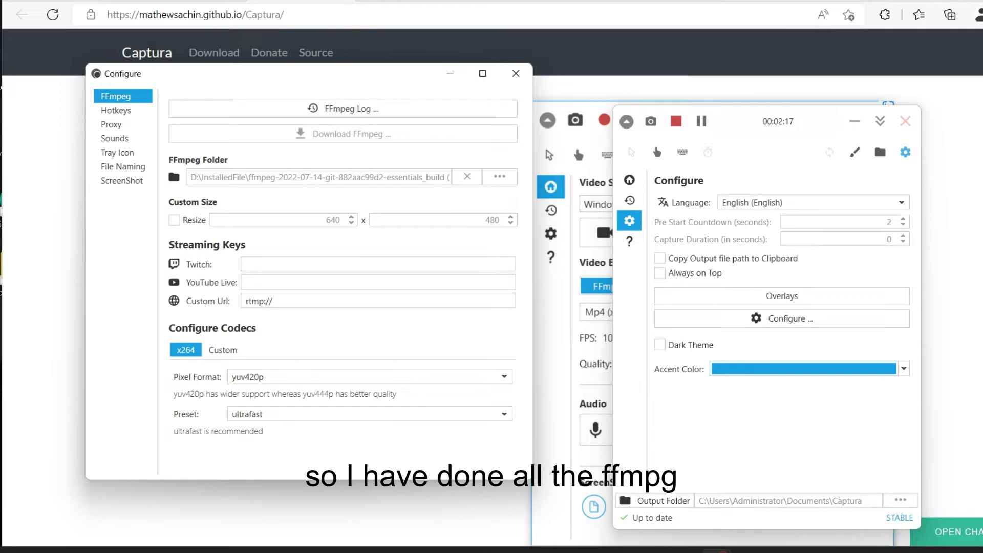
# Find the Windows EXE files on FFmpeg's download page and go to the gyan.dev builds page
pyautogui.click(449, 73)
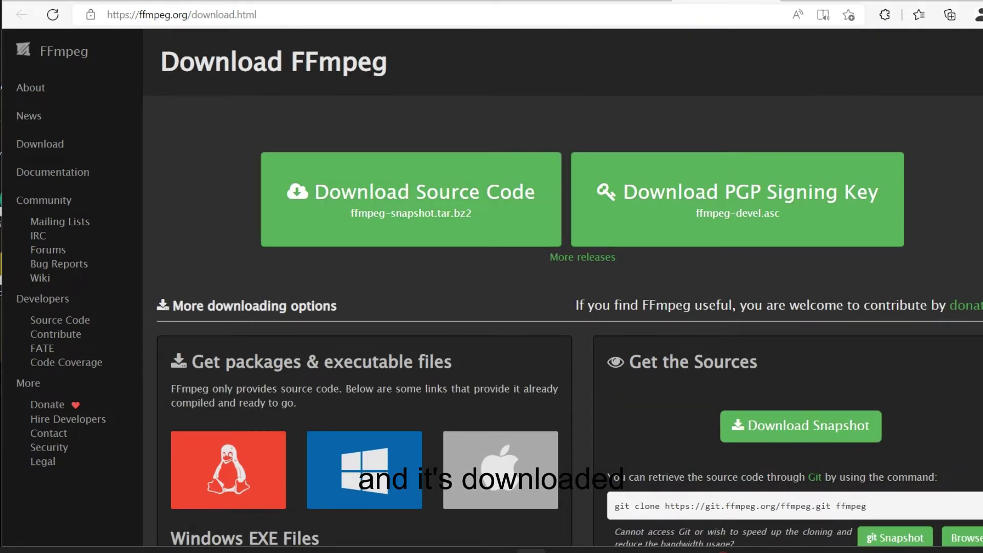
pyautogui.scroll(-1, 563, 286)
pyautogui.scroll(1, 563, 286)
pyautogui.scroll(-1, 563, 287)
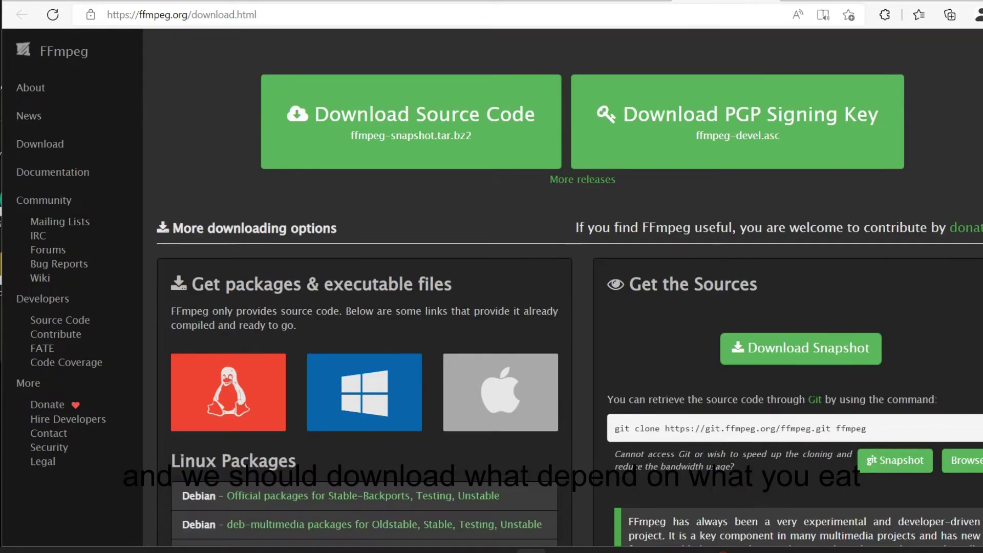
pyautogui.scroll(-1, 365, 317)
pyautogui.moveTo(364, 317)
pyautogui.scroll(-1, 364, 307)
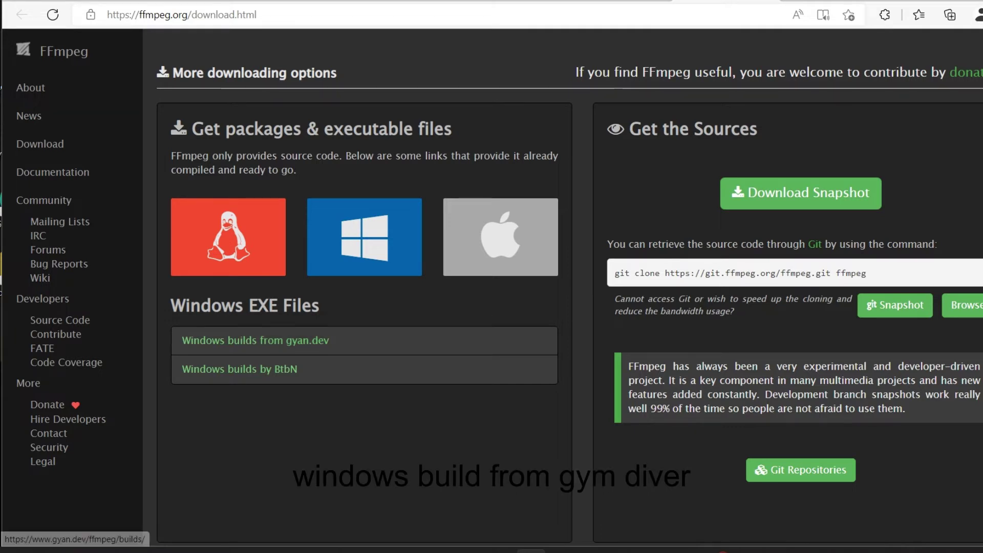
pyautogui.hotkey('ctrl', 'Tab')
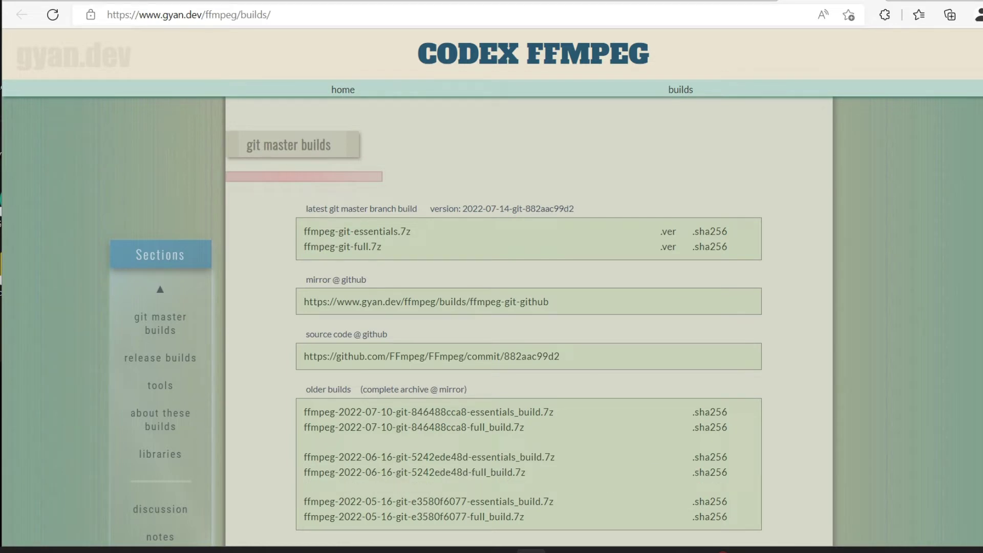
# Highlight the latest git master branch build heading and its ffmpeg-git-essentials.7z download
pyautogui.moveTo(305, 209); pyautogui.dragTo(424, 209)
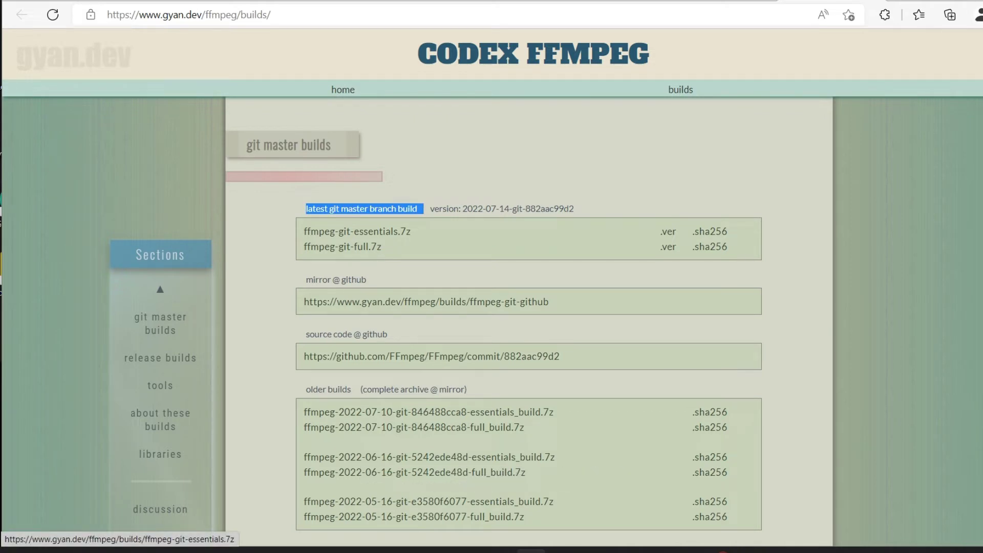
pyautogui.moveTo(423, 232); pyautogui.dragTo(303, 232)
pyautogui.click(423, 233)
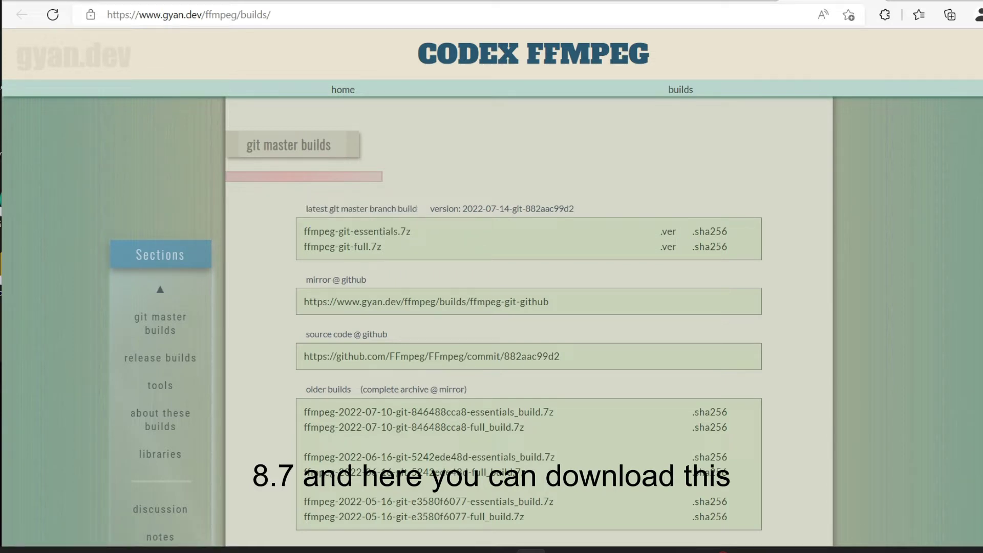
# Switch to the aaapreview folder in File Explorer and widen the Name column to fit the full ffmpeg file names
pyautogui.click(562, 551)
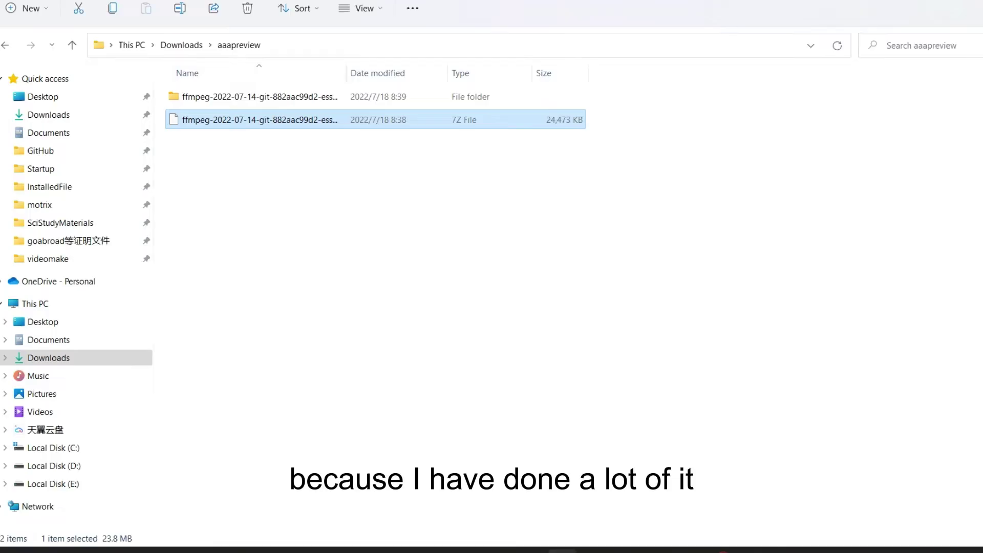
pyautogui.click(260, 97)
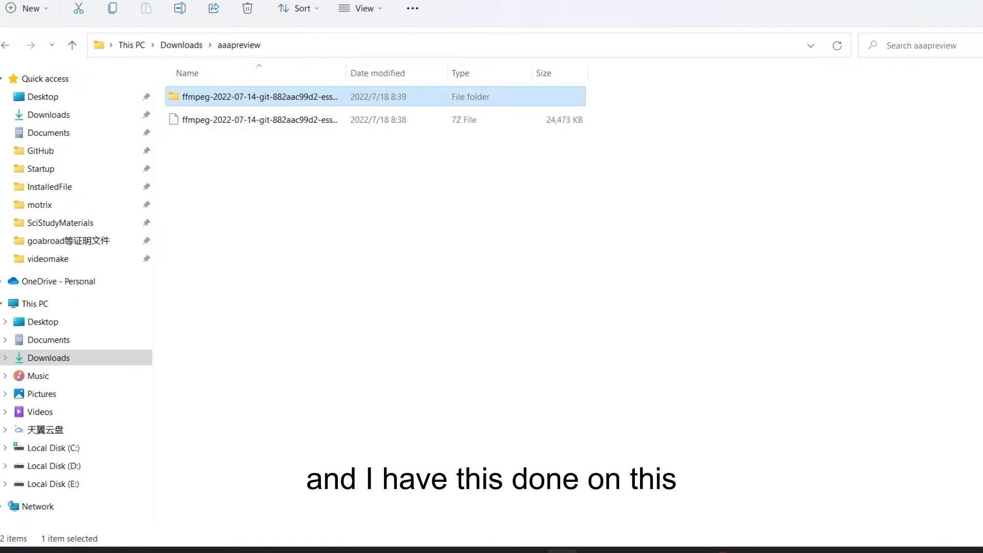
pyautogui.click(337, 120)
pyautogui.moveTo(346, 73); pyautogui.dragTo(512, 73)
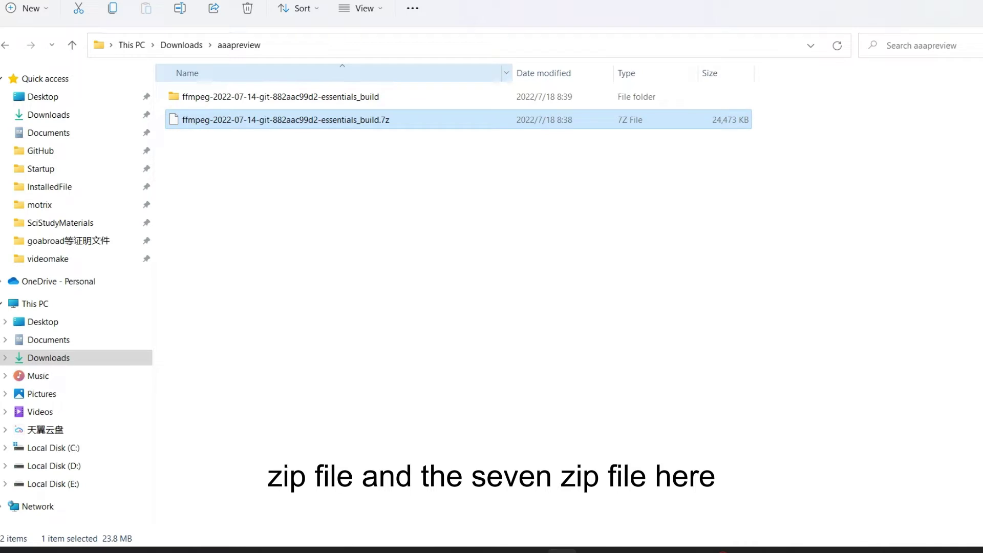
pyautogui.click(404, 97)
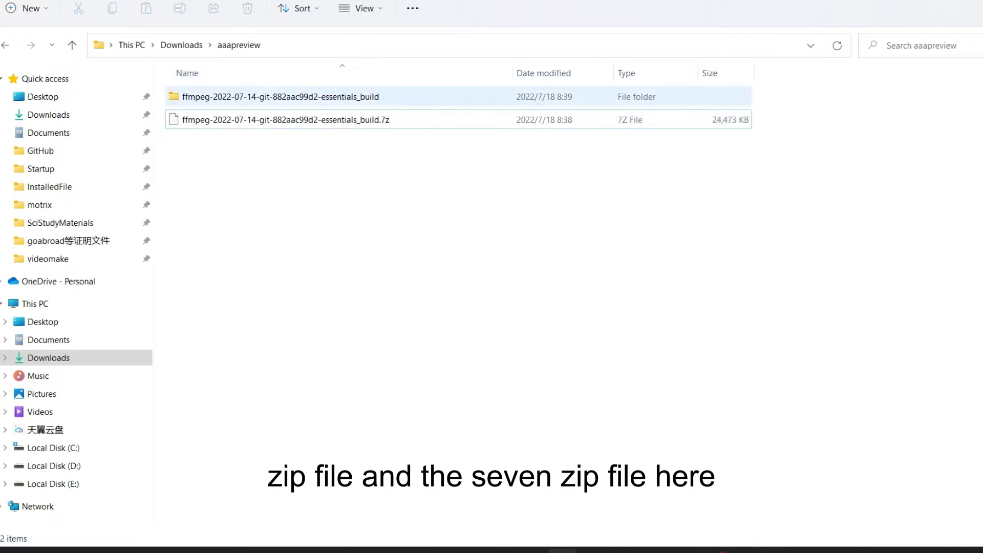
# Open the bin folder inside the extracted ffmpeg-2022-07-14-git-882aac99d2-essentials_build folder and select its full path
pyautogui.doubleClick(328, 97)
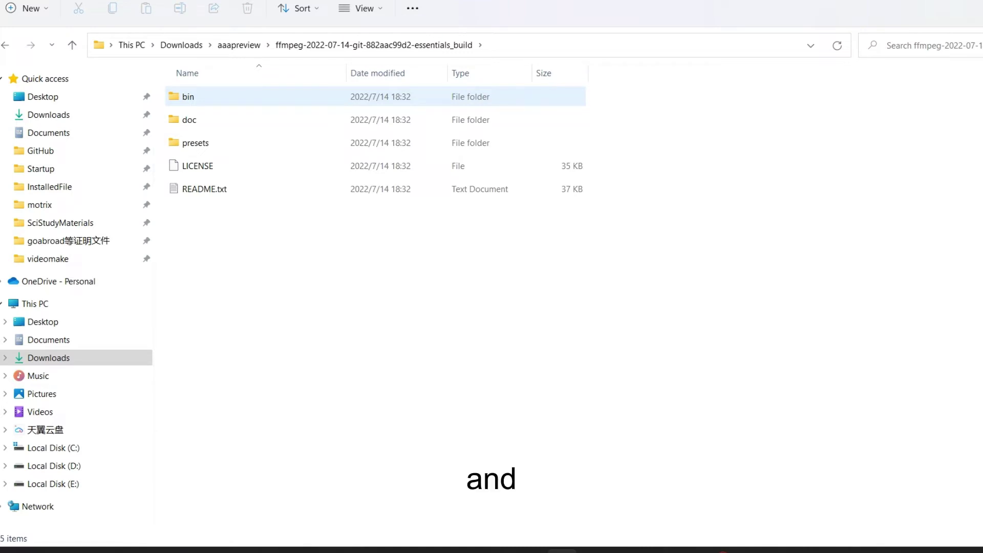
pyautogui.doubleClick(205, 97)
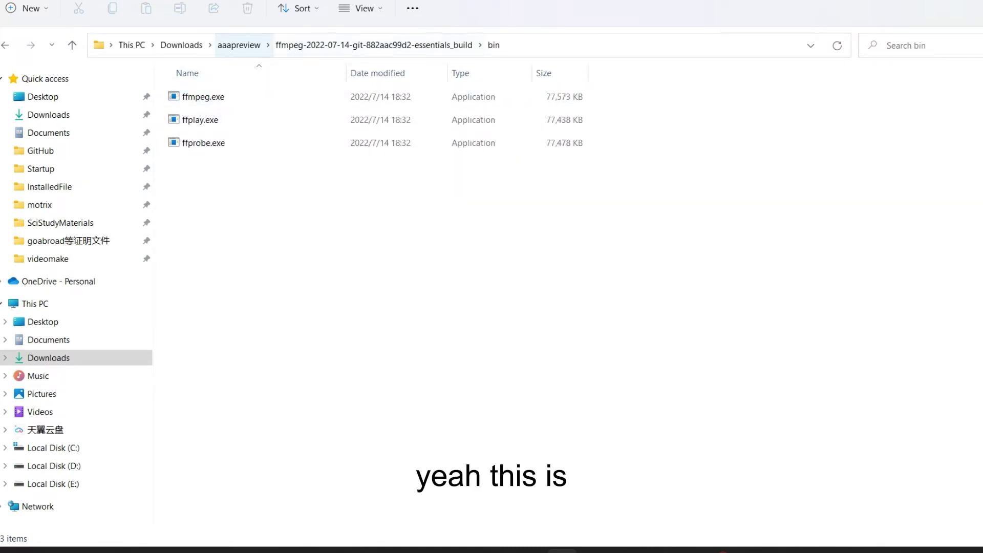
pyautogui.click(557, 45)
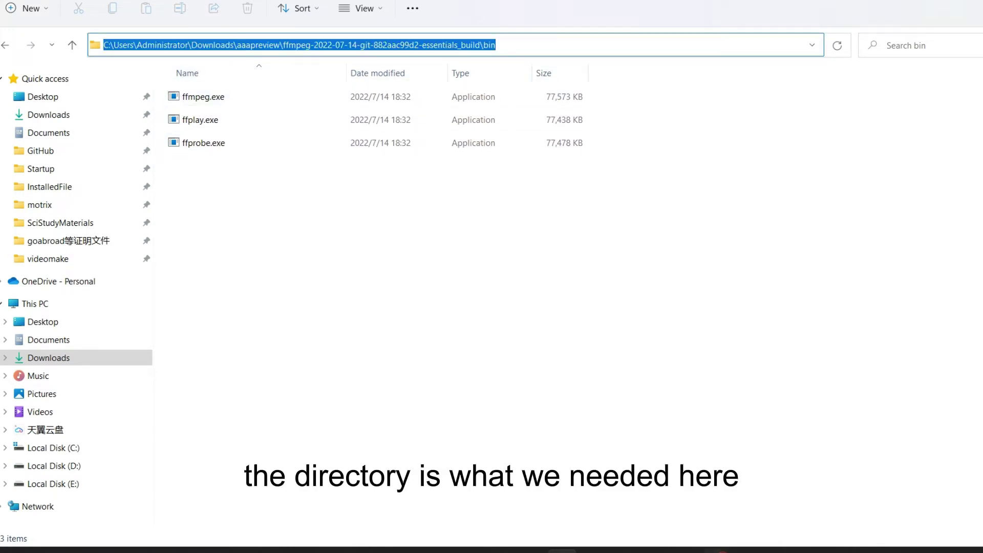
# Bring up Captura's FFmpeg folder setting for reference, and select the bin folder's full path again
pyautogui.moveTo(716, 551)
pyautogui.click(751, 470)
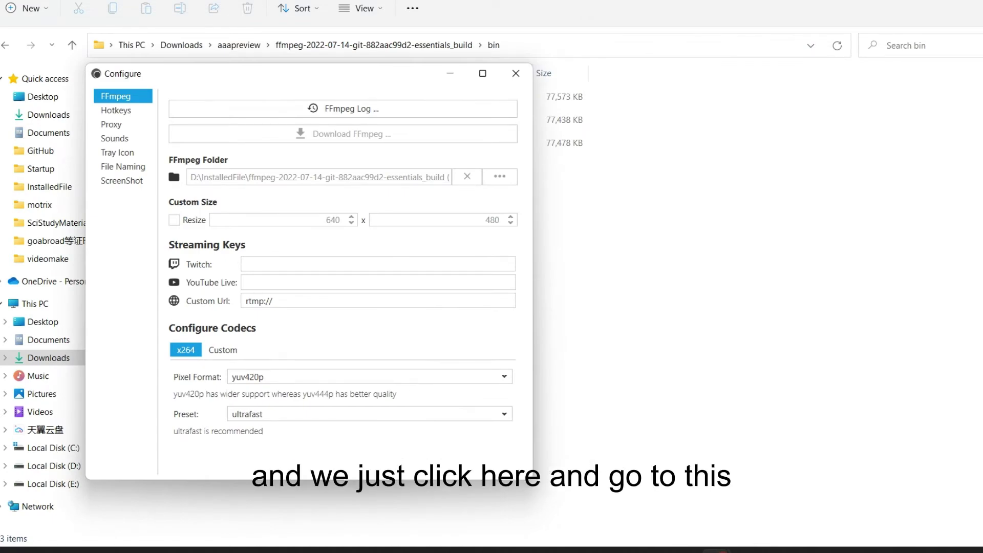
pyautogui.moveTo(317, 73); pyautogui.dragTo(797, 122)
pyautogui.click(568, 45)
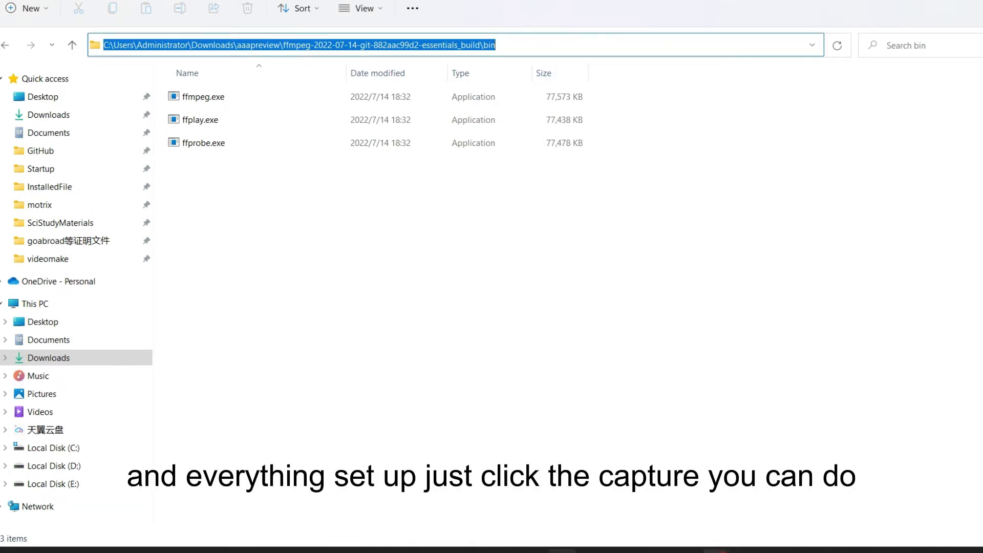
# Bring the Captura main window forward, and switch back to the Captura home page in the browser
pyautogui.click(716, 551)
pyautogui.click(668, 468)
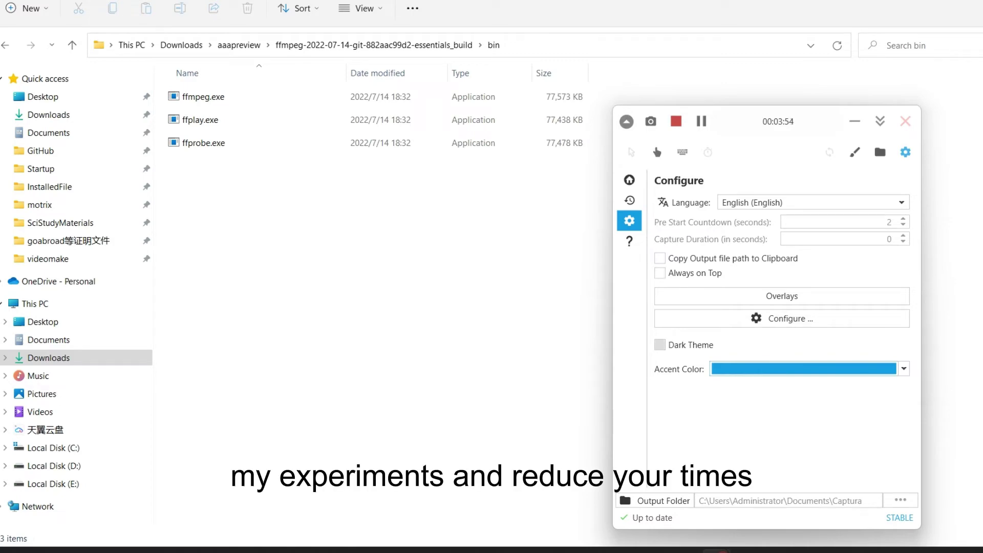
pyautogui.moveTo(531, 551)
pyautogui.click(531, 494)
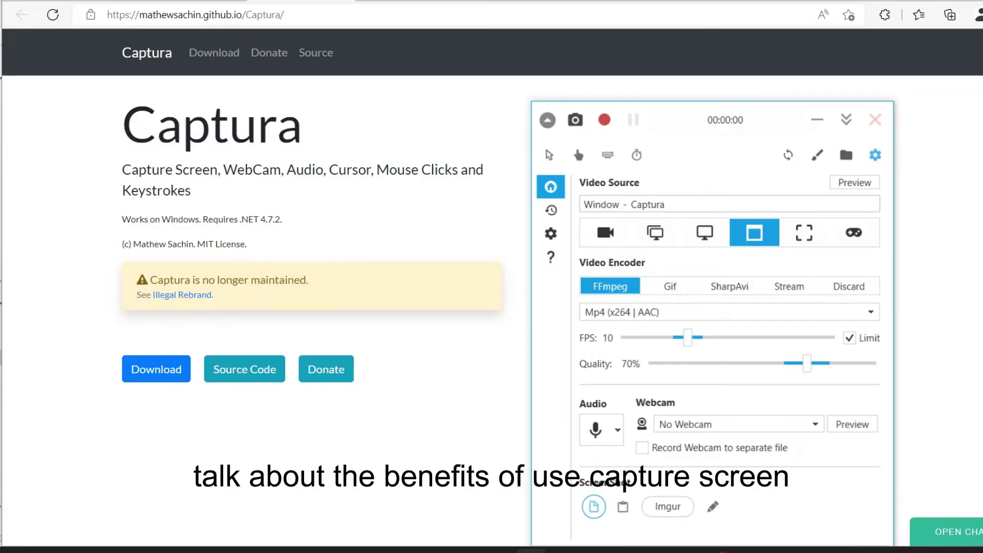
# Go to the Features section of the Captura page and highlight its heading and the Free entry for reading
pyautogui.scroll(-5, 604, 216)
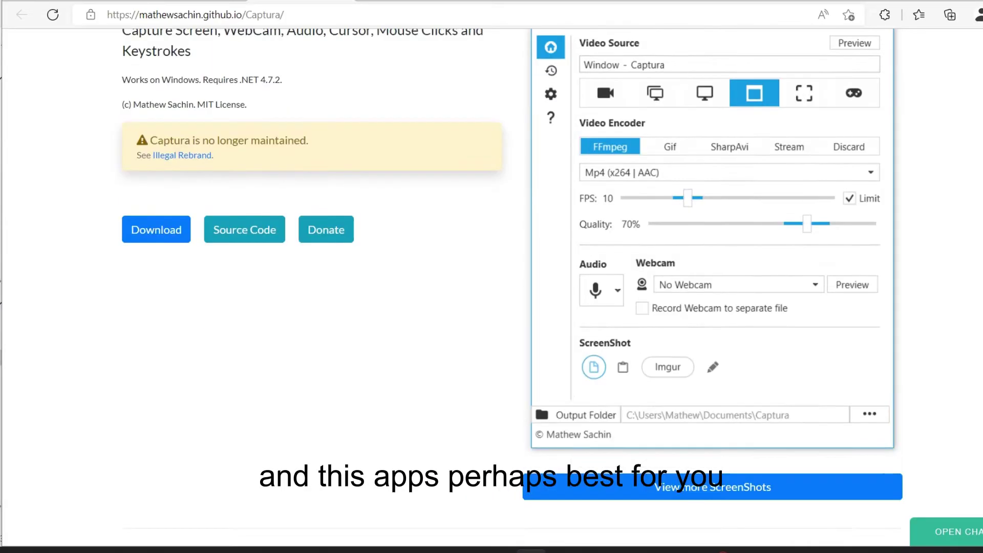
pyautogui.scroll(-6, 491, 287)
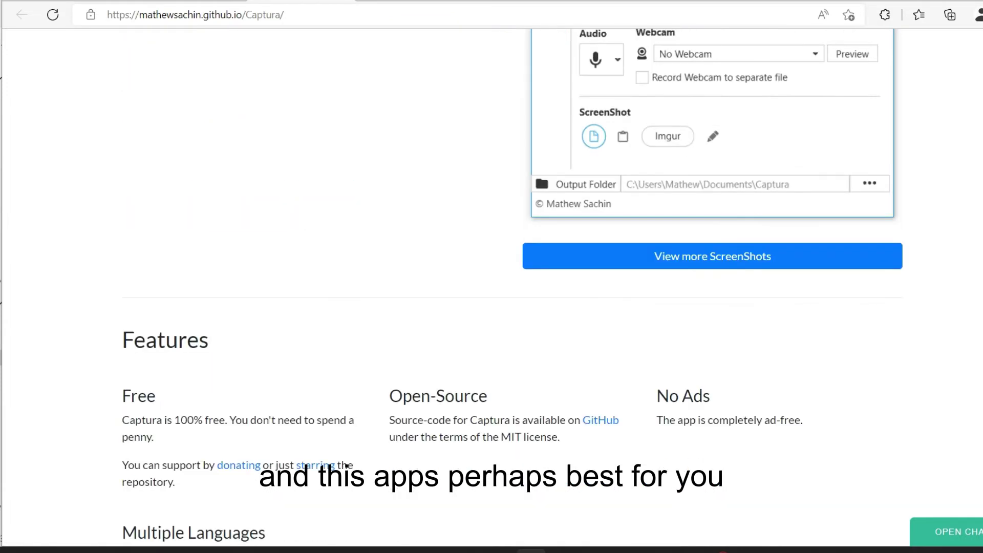
pyautogui.doubleClick(165, 167)
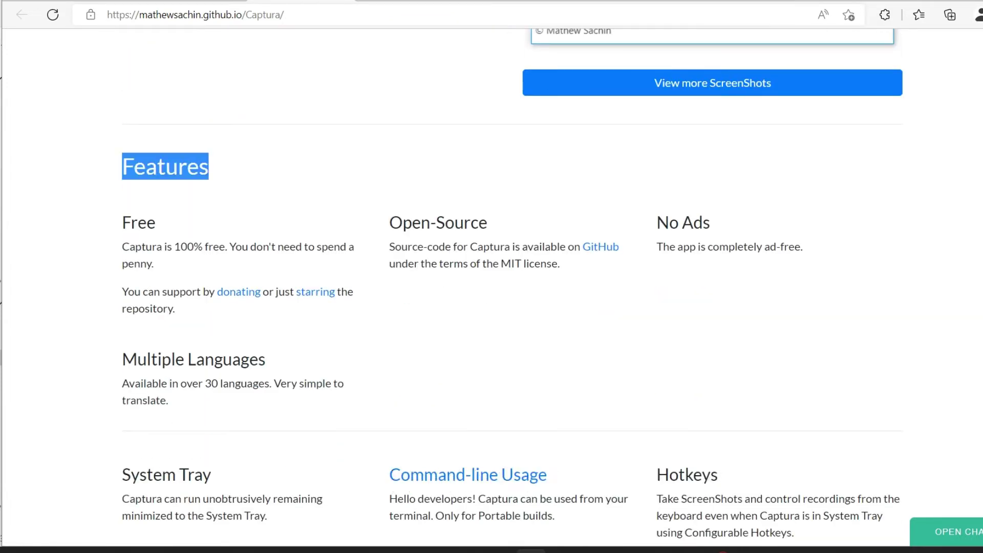
pyautogui.click(225, 174)
pyautogui.scroll(-1, 491, 286)
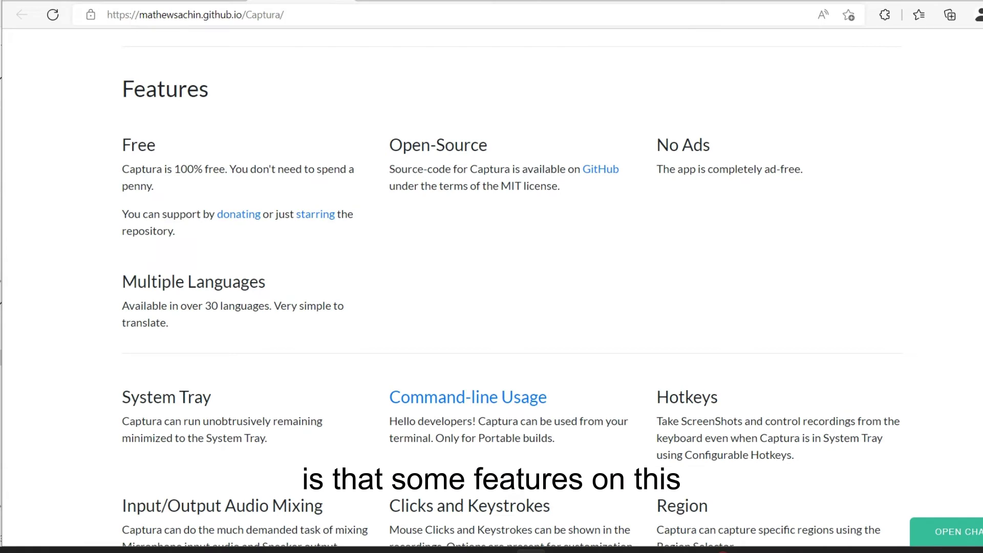
pyautogui.doubleClick(138, 145)
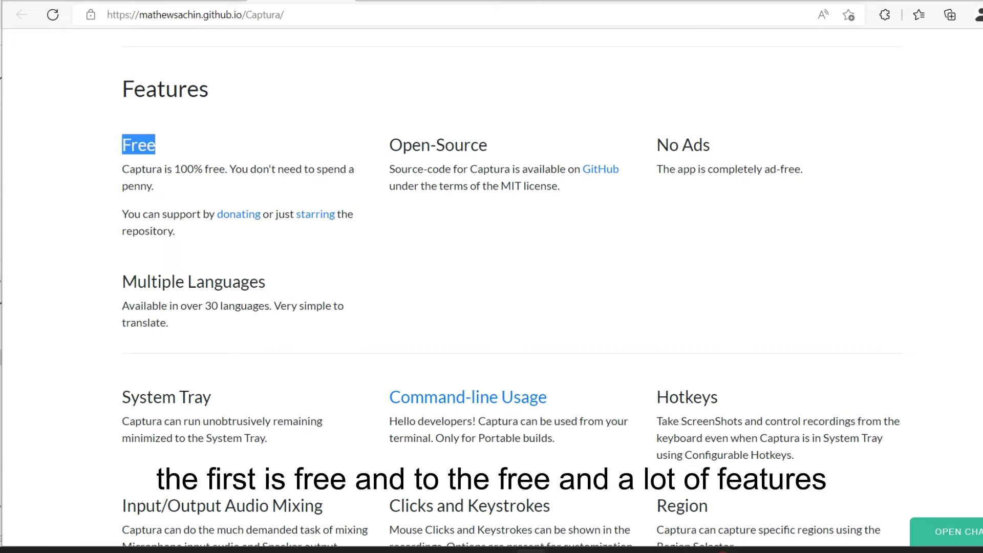
pyautogui.click(139, 145)
pyautogui.scroll(-2, 511, 287)
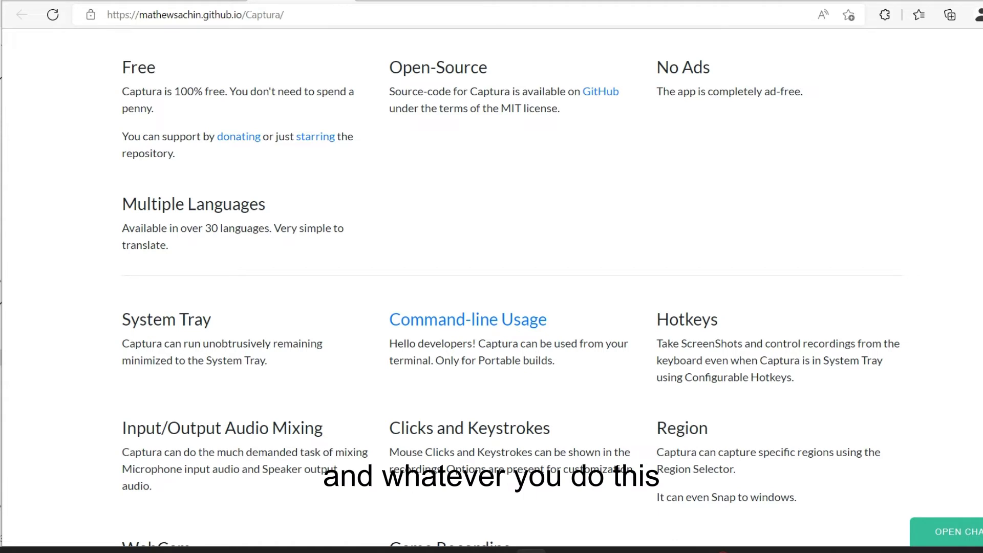
# Read the No Ads entry in the Features section and continue to the Multiple Languages entry
pyautogui.scroll(2, 492, 286)
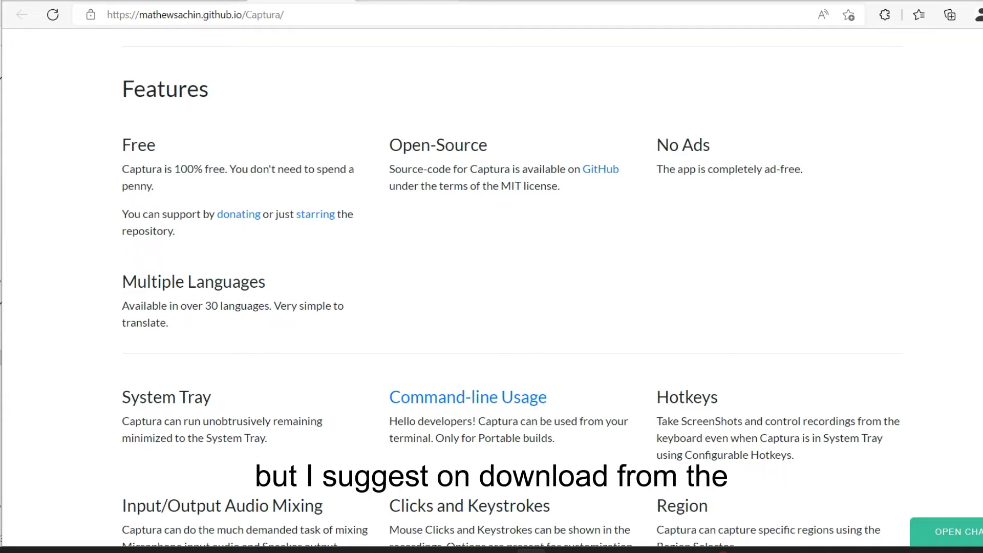
pyautogui.click(409, 1)
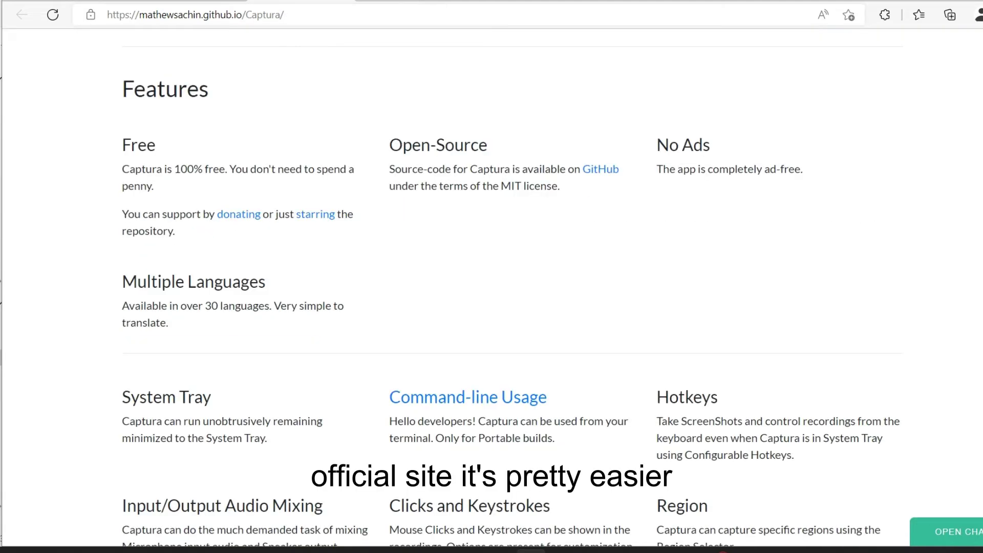
pyautogui.moveTo(794, 170); pyautogui.dragTo(656, 145)
pyautogui.doubleClick(791, 169)
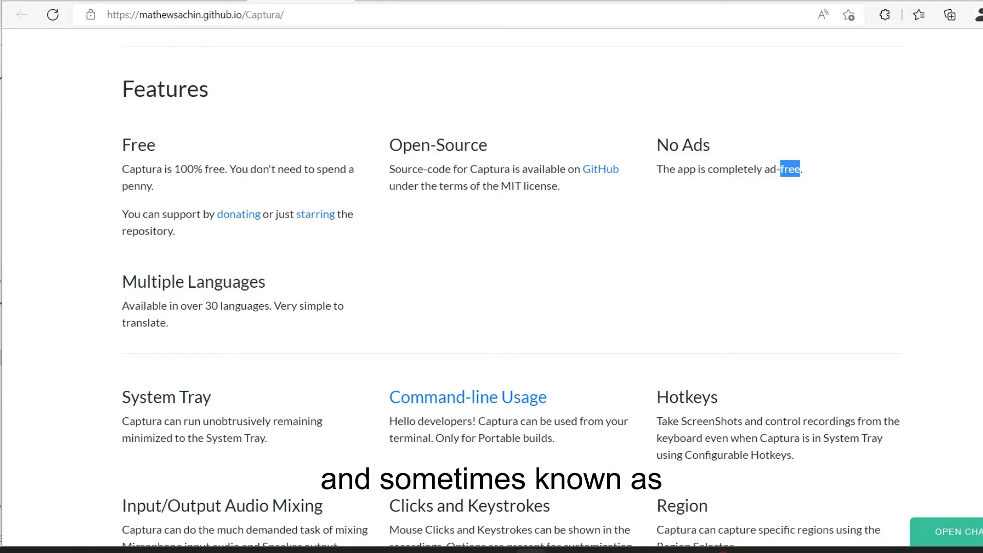
pyautogui.scroll(-1, 791, 169)
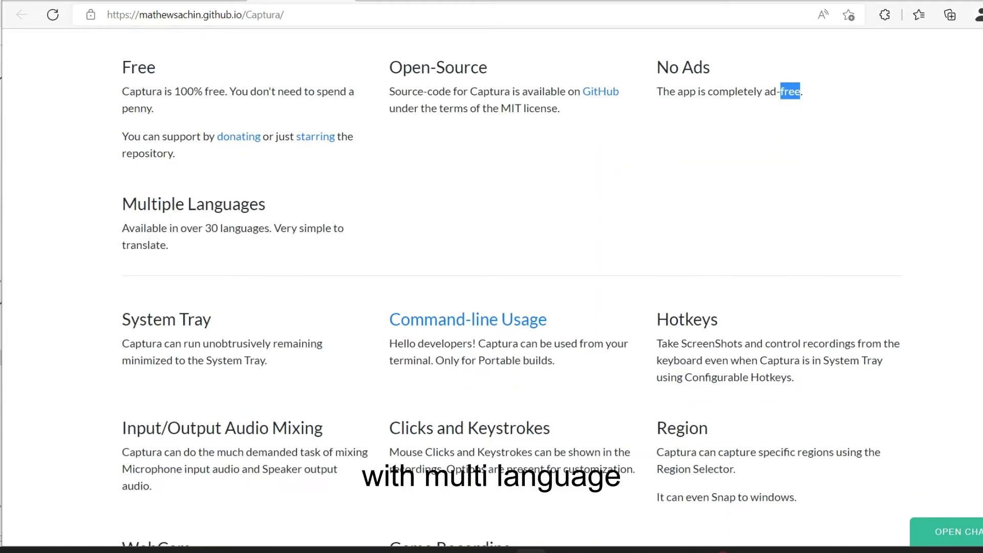
pyautogui.scroll(-1, 790, 169)
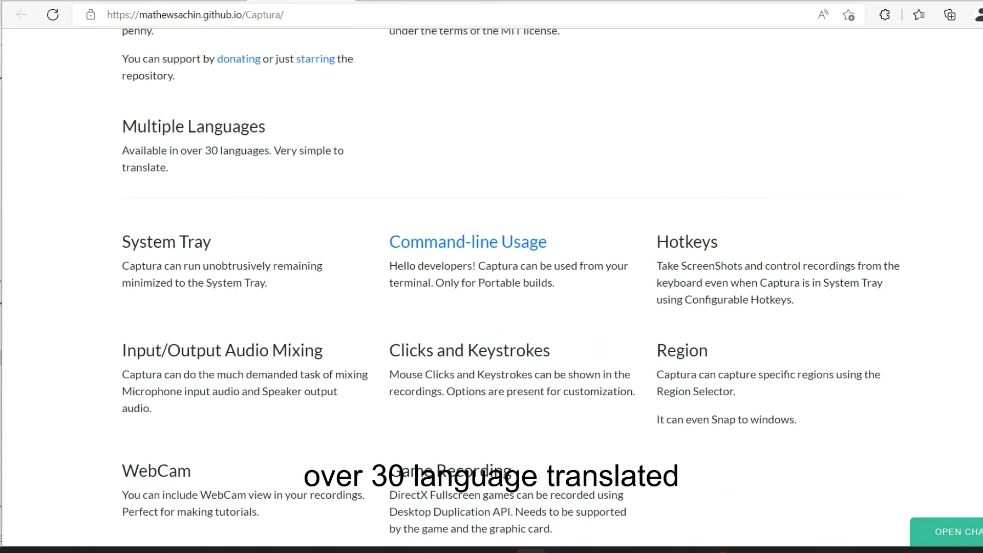
pyautogui.scroll(-1, 491, 287)
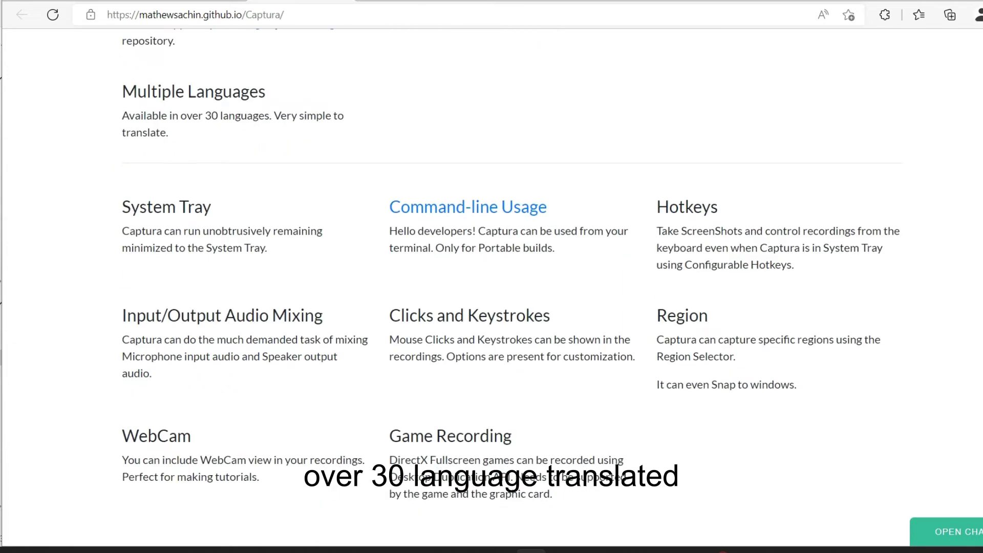
# Read the Command-line Usage, Hotkeys, and Clicks and Keystrokes entries, highlighting their text
pyautogui.moveTo(388, 207); pyautogui.dragTo(547, 207)
pyautogui.click(563, 210)
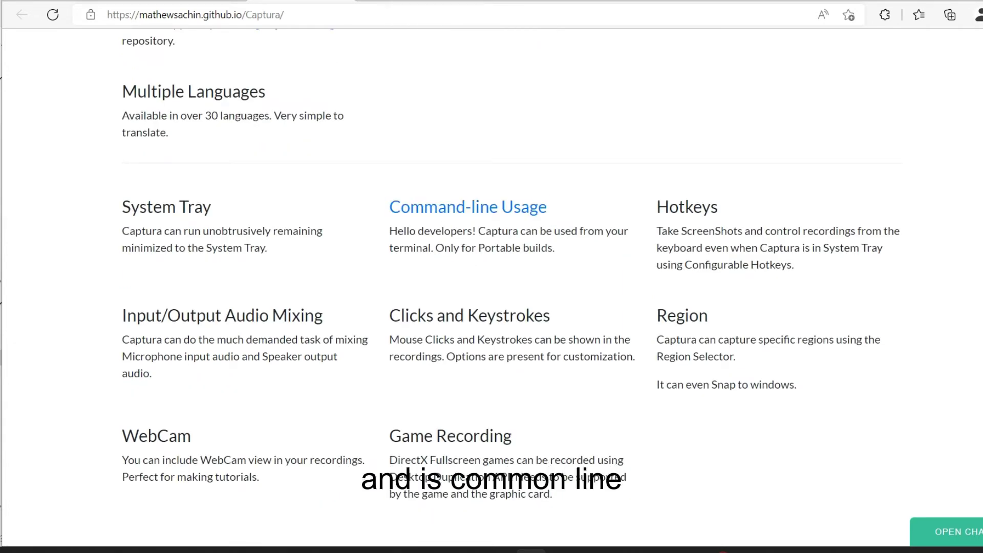
pyautogui.moveTo(656, 206); pyautogui.dragTo(719, 207)
pyautogui.click(727, 208)
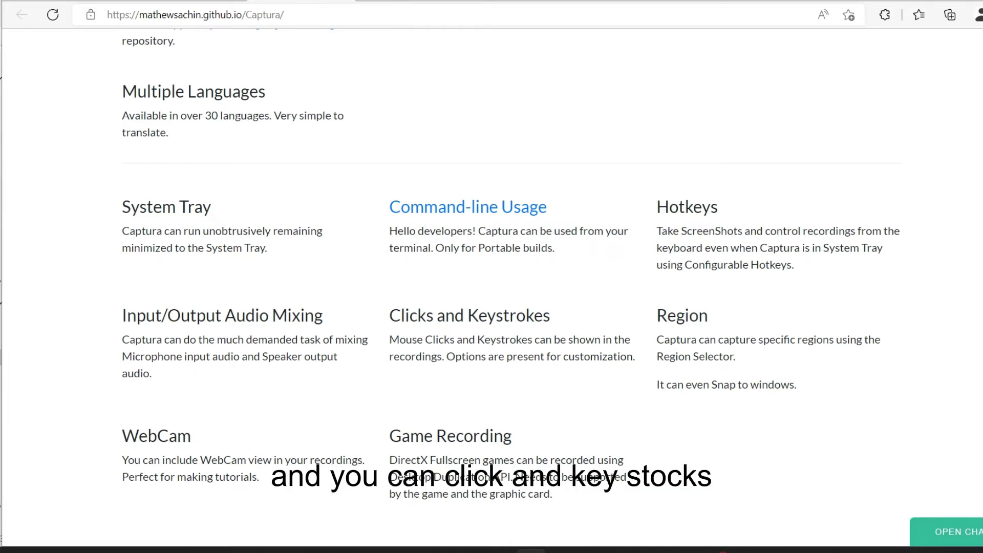
pyautogui.moveTo(551, 316)
pyautogui.mouseDown()
pyautogui.moveTo(389, 316)
pyautogui.moveTo(412, 339)
pyautogui.moveTo(533, 356)
pyautogui.mouseUp()
pyautogui.click(387, 338)
pyautogui.click(534, 357)
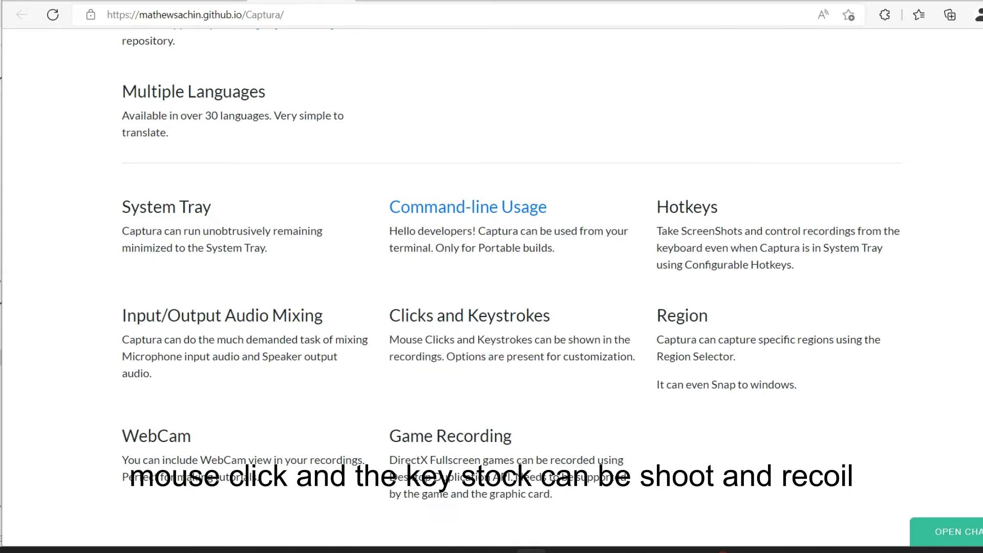
# Bring up Captura's main page to check the Include Mouse Clicks option, and minimize the window
pyautogui.moveTo(716, 551)
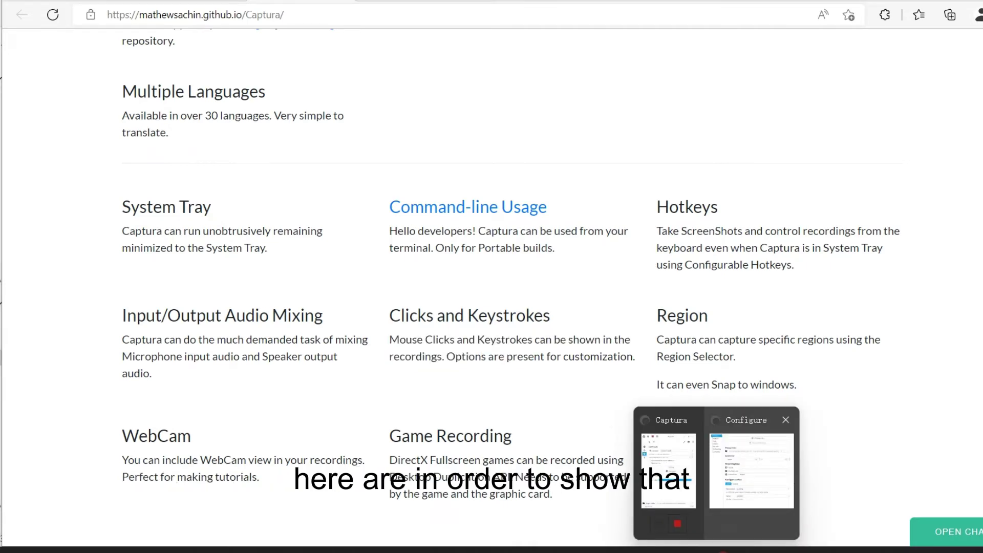
pyautogui.click(751, 468)
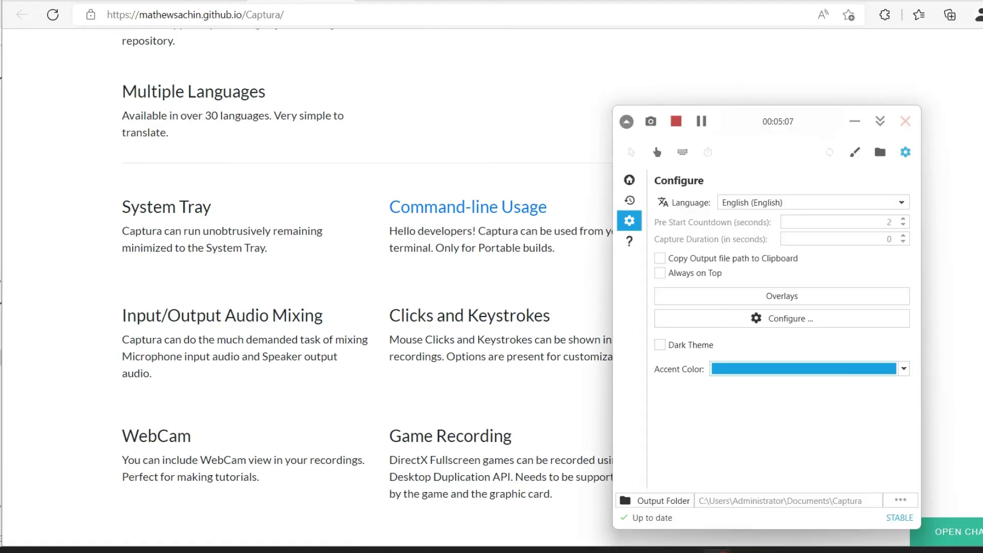
pyautogui.click(629, 180)
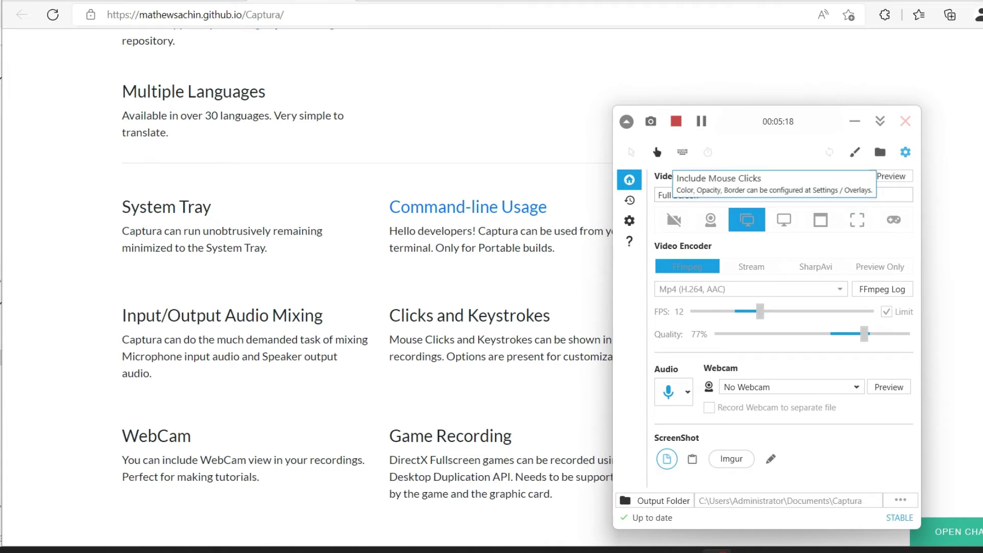
pyautogui.click(854, 122)
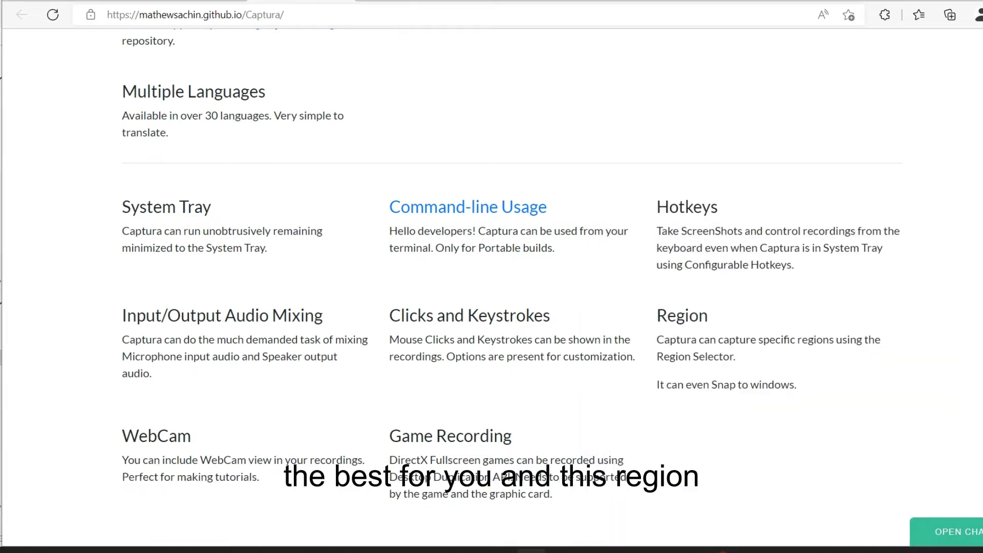
# Read the Region entry on the web page, and bring the Captura window forward to view its video source options
pyautogui.moveTo(657, 315); pyautogui.dragTo(709, 316)
pyautogui.click(711, 316)
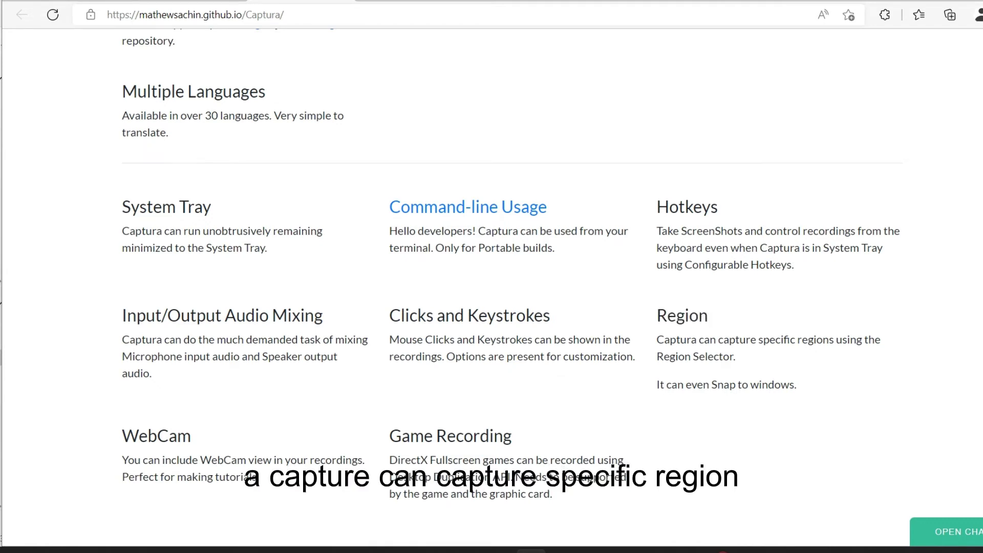
pyautogui.moveTo(736, 356); pyautogui.dragTo(669, 340)
pyautogui.click(716, 550)
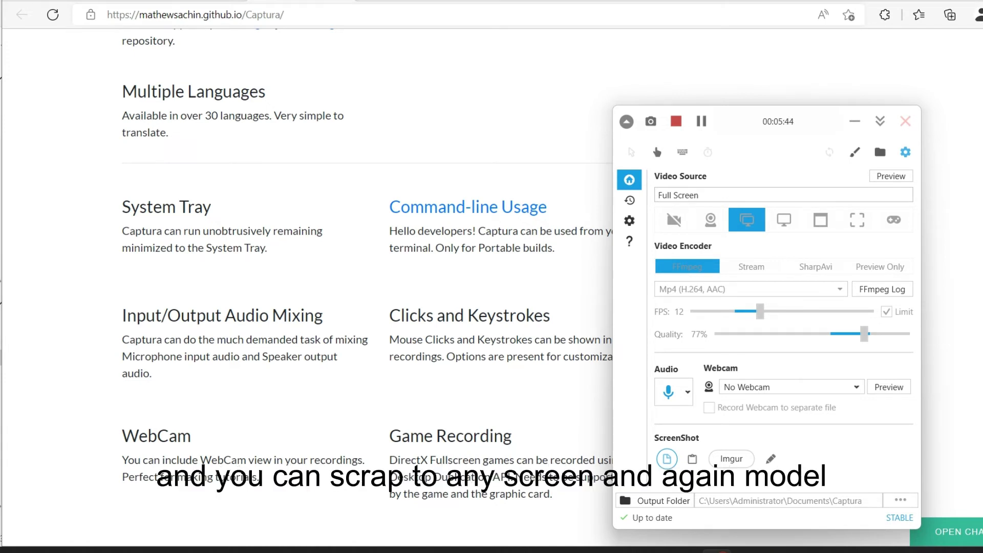
# Read the WebCam and Game Recording entries on the web page, checking the webcam settings in the Captura window in between
pyautogui.click(156, 436)
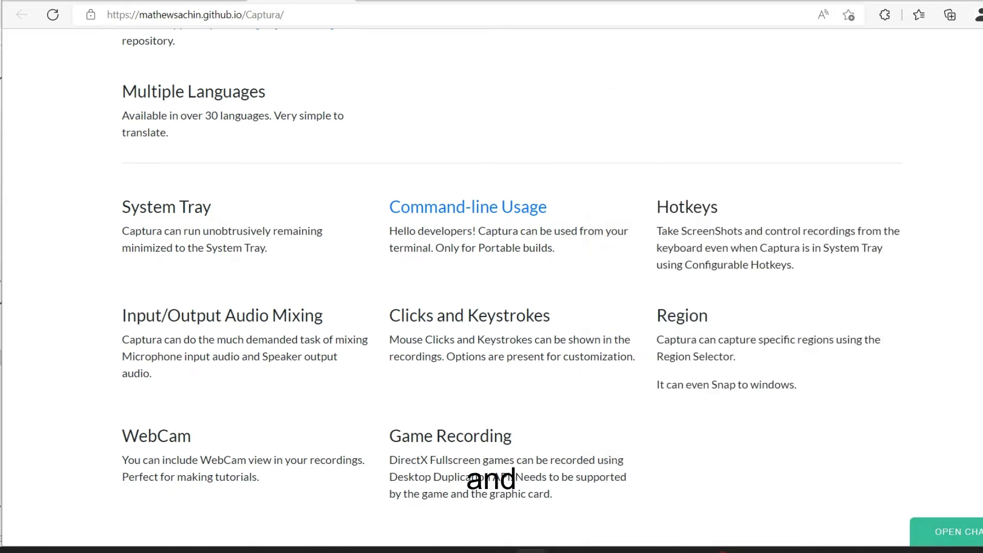
pyautogui.doubleClick(156, 436)
pyautogui.click(157, 436)
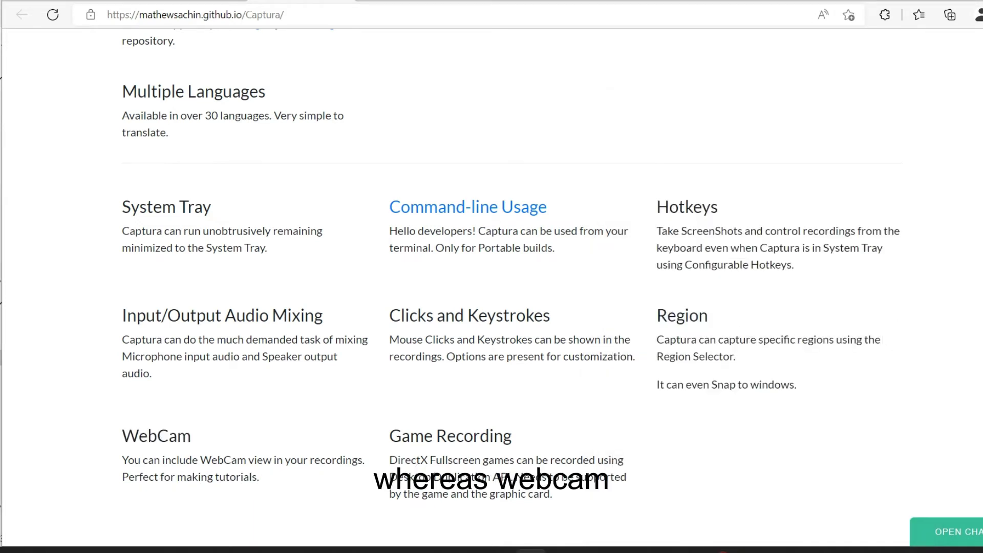
pyautogui.moveTo(123, 459); pyautogui.dragTo(260, 478)
pyautogui.click(260, 478)
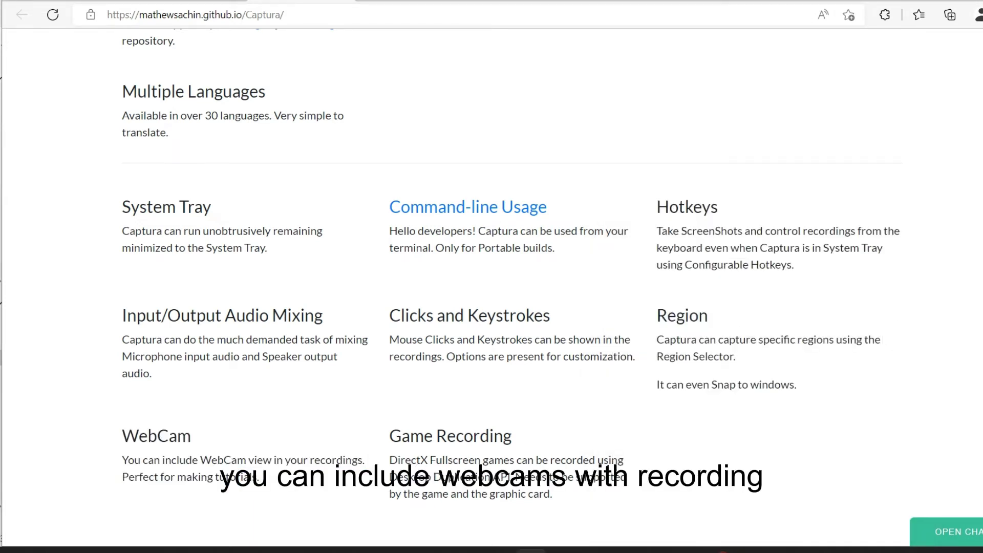
pyautogui.moveTo(122, 477); pyautogui.dragTo(219, 476)
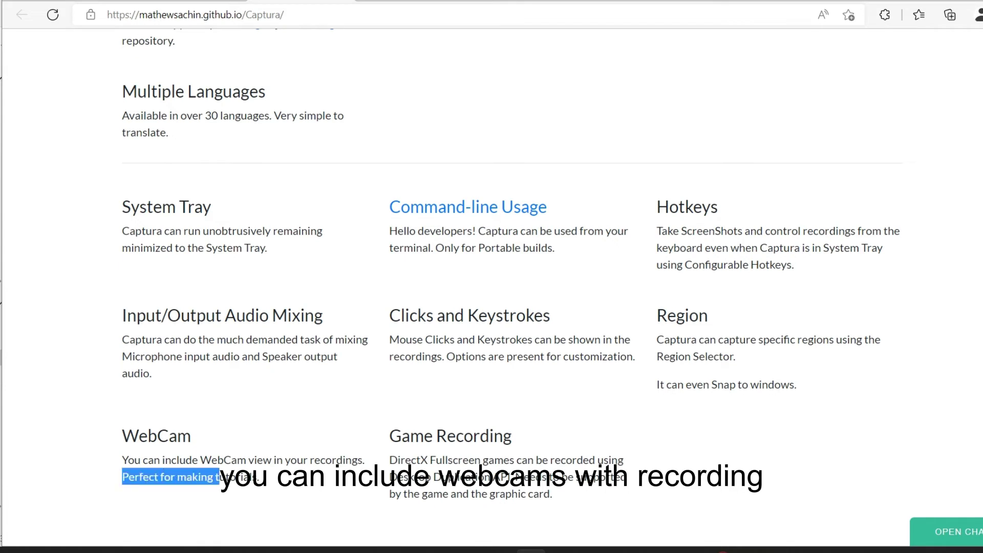
pyautogui.click(716, 551)
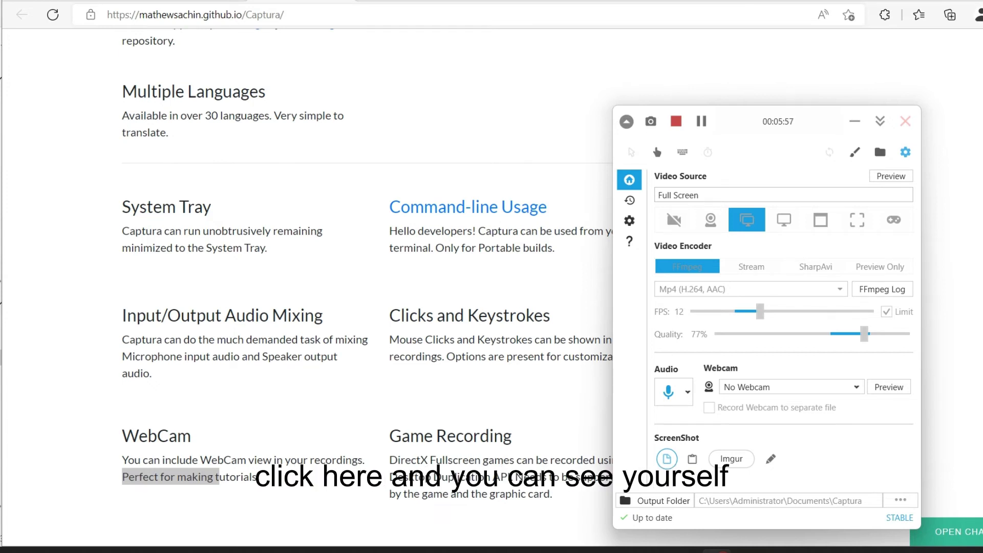
pyautogui.moveTo(511, 436); pyautogui.dragTo(389, 436)
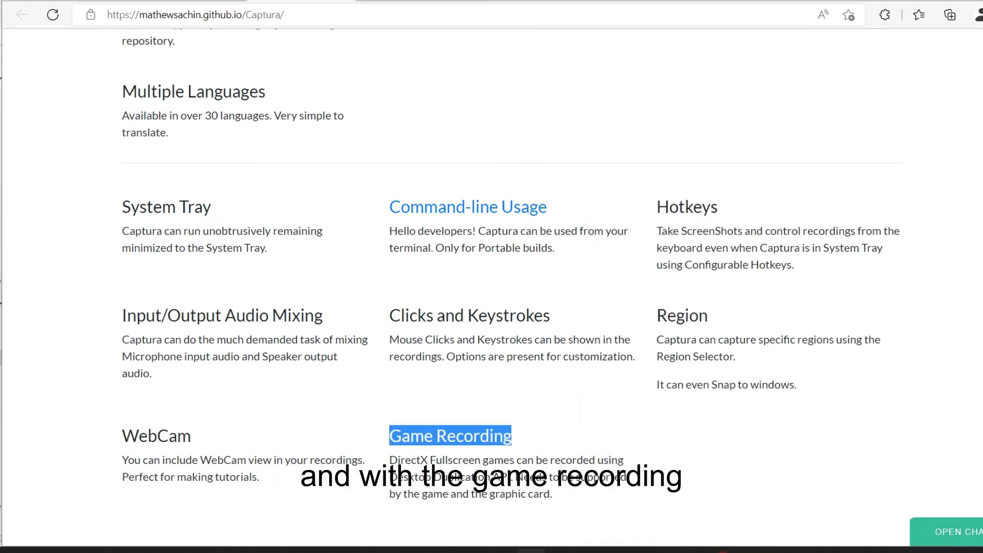
pyautogui.click(388, 436)
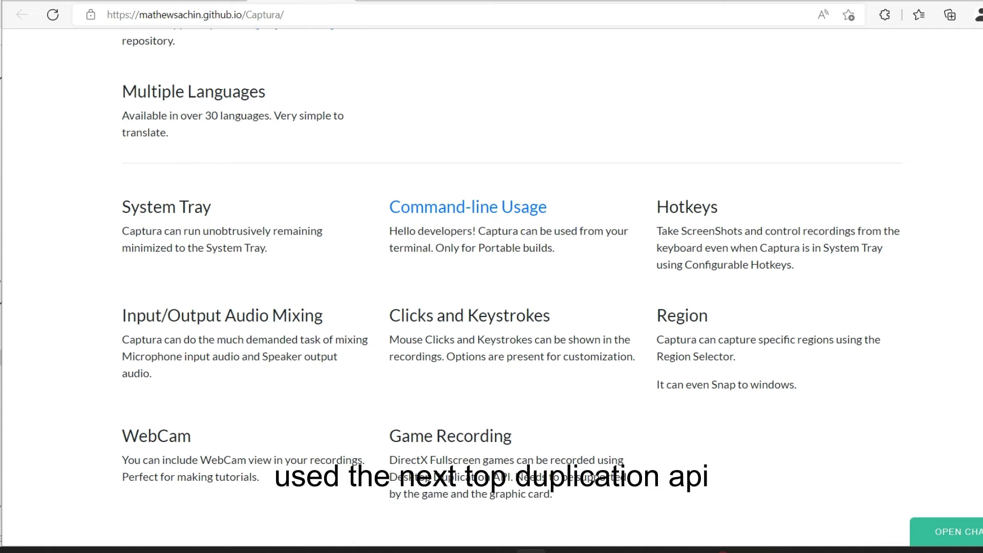
# Bring Captura forward and view its list of audio sources, and close the list without changing the selection
pyautogui.click(717, 550)
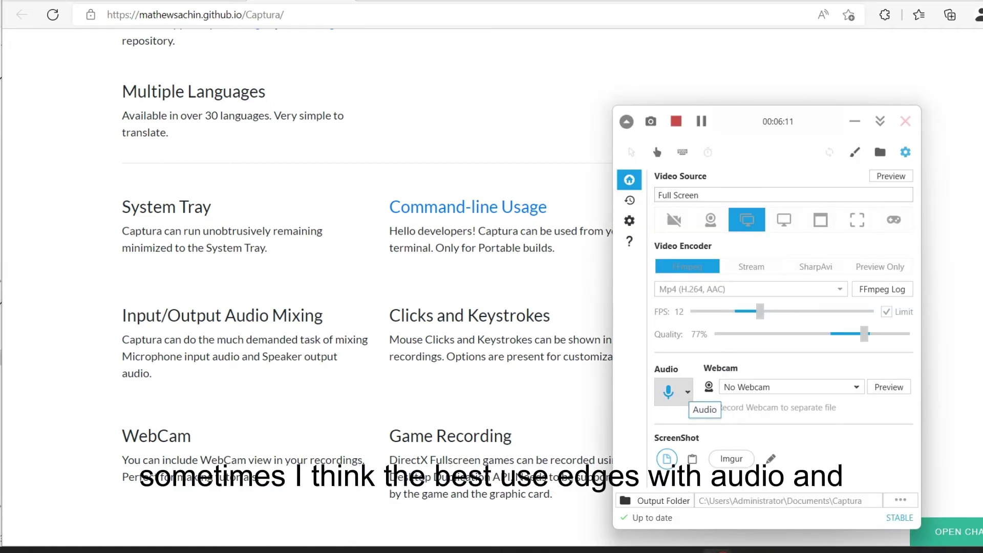
pyautogui.click(673, 392)
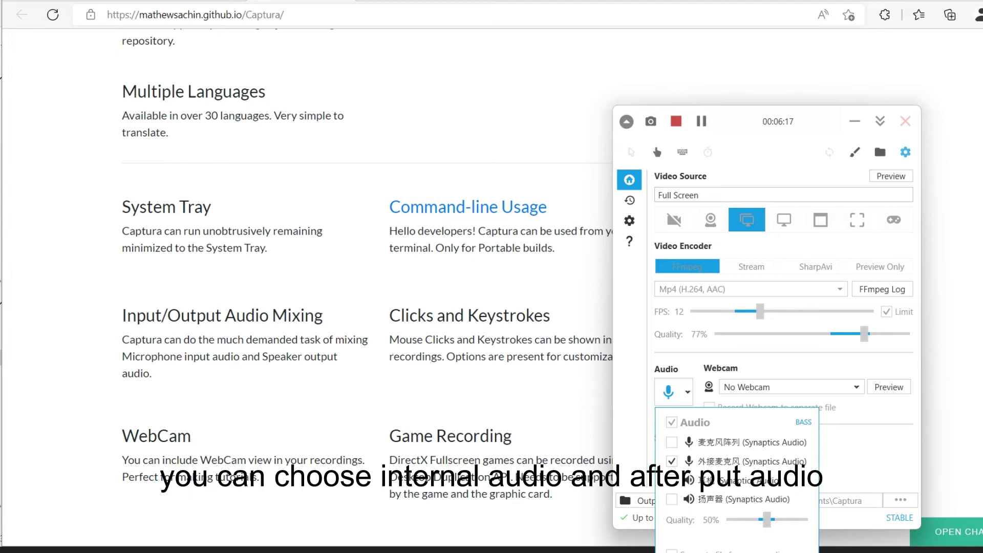
pyautogui.press('Escape')
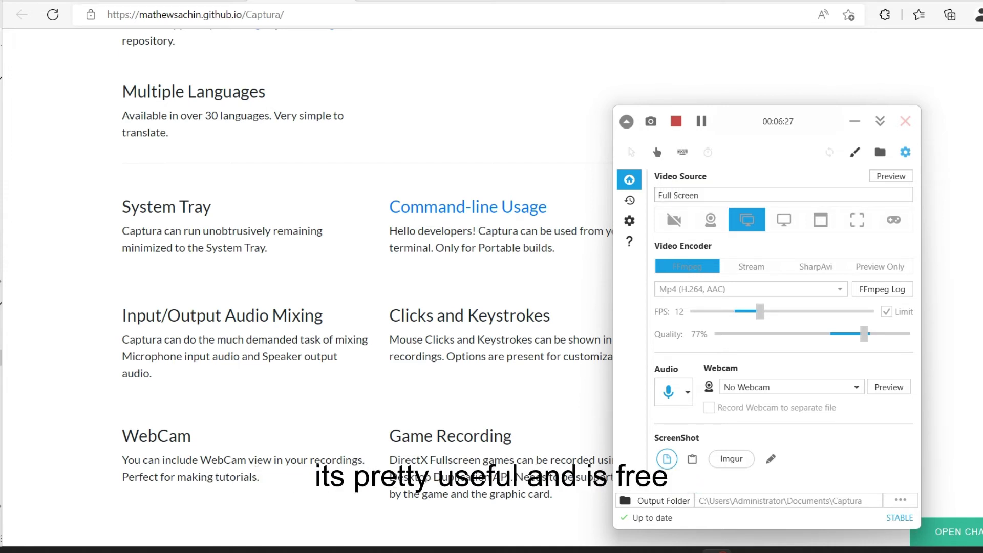
# View Captura's Configure and Recent pages, and minimize the window to return to the start of the web page
pyautogui.click(629, 220)
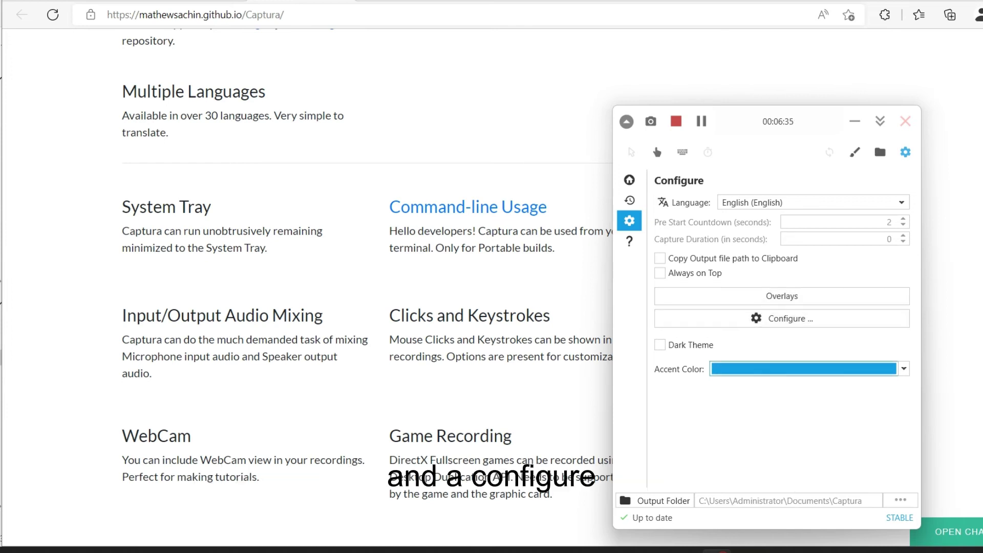
pyautogui.click(629, 200)
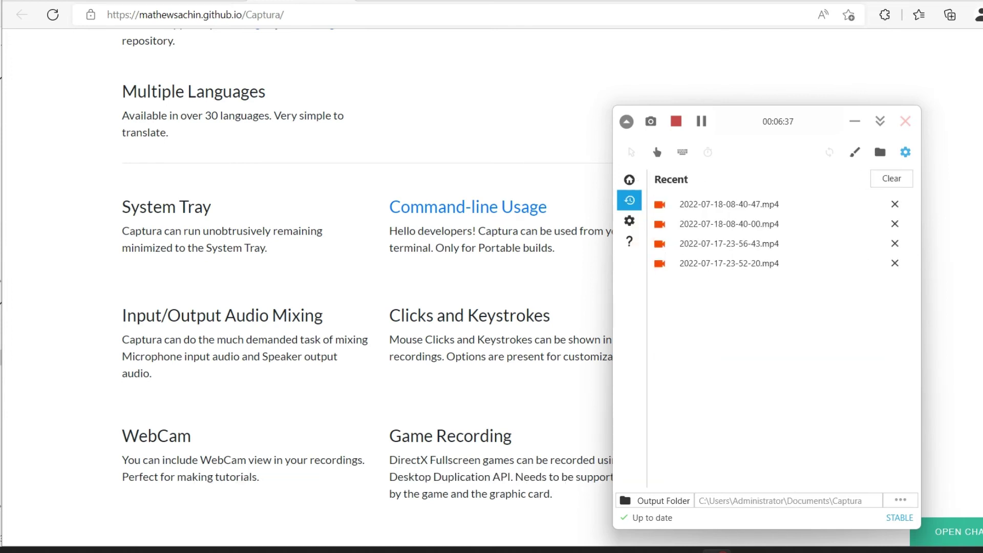
pyautogui.click(629, 180)
pyautogui.click(854, 122)
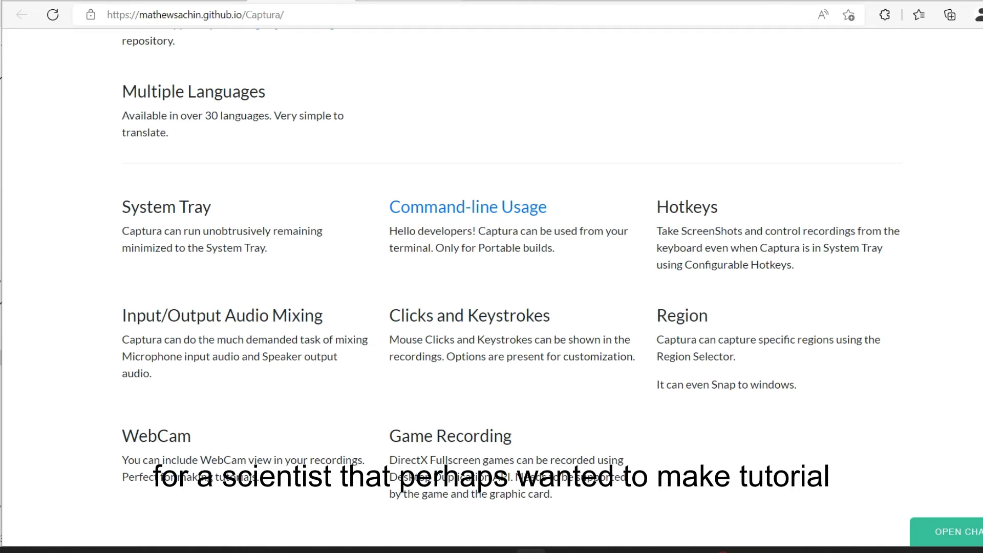
pyautogui.scroll(8, 491, 287)
pyautogui.scroll(5, 492, 287)
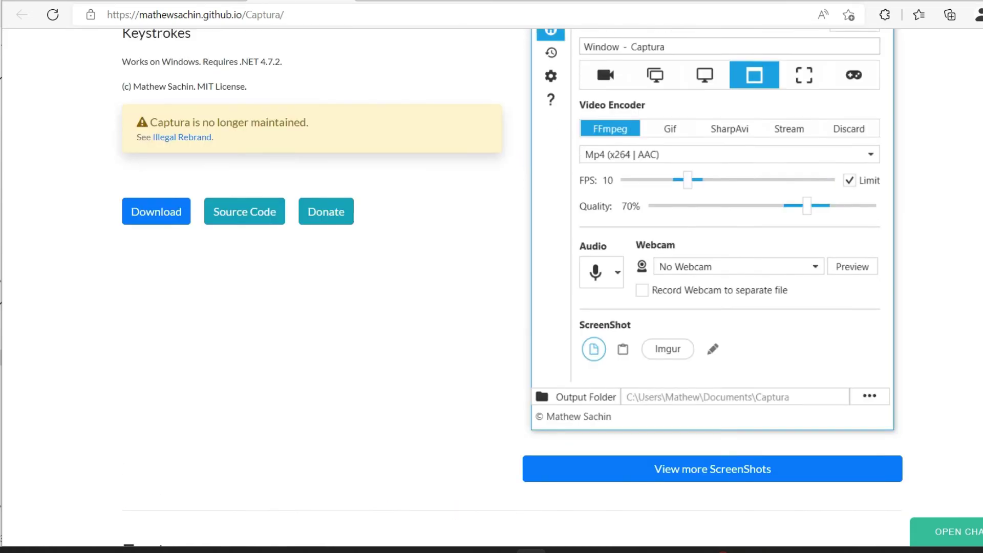
# Switch from the Captura home page to the ghacks.net review and examine its introduction and the Captura interface image
pyautogui.scroll(1, 491, 287)
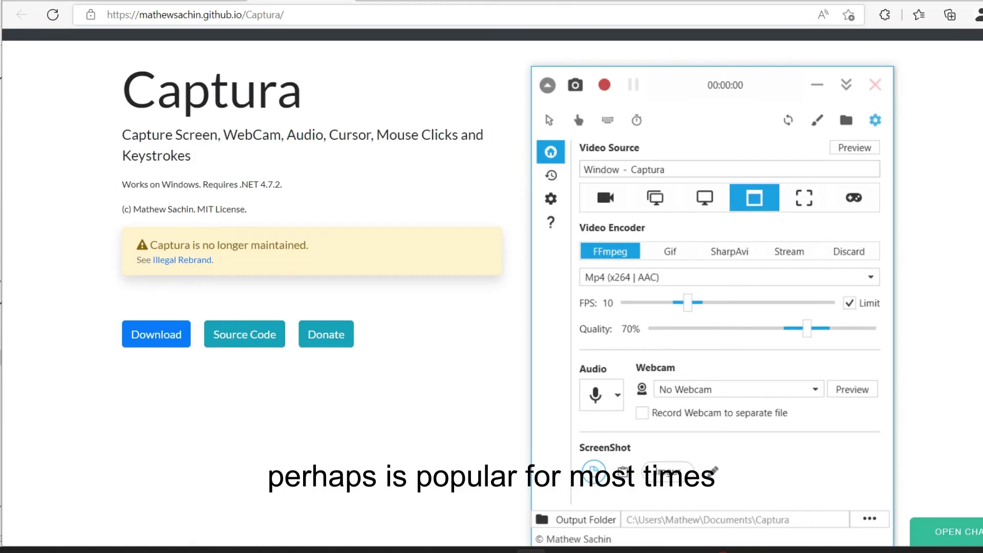
pyautogui.scroll(-1, 491, 286)
pyautogui.click(408, 1)
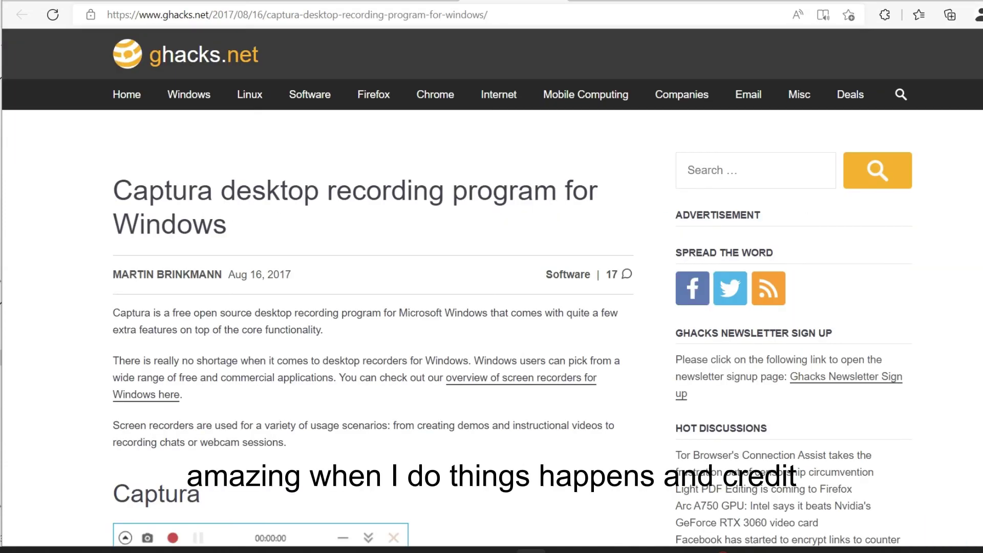
pyautogui.scroll(-7, 491, 286)
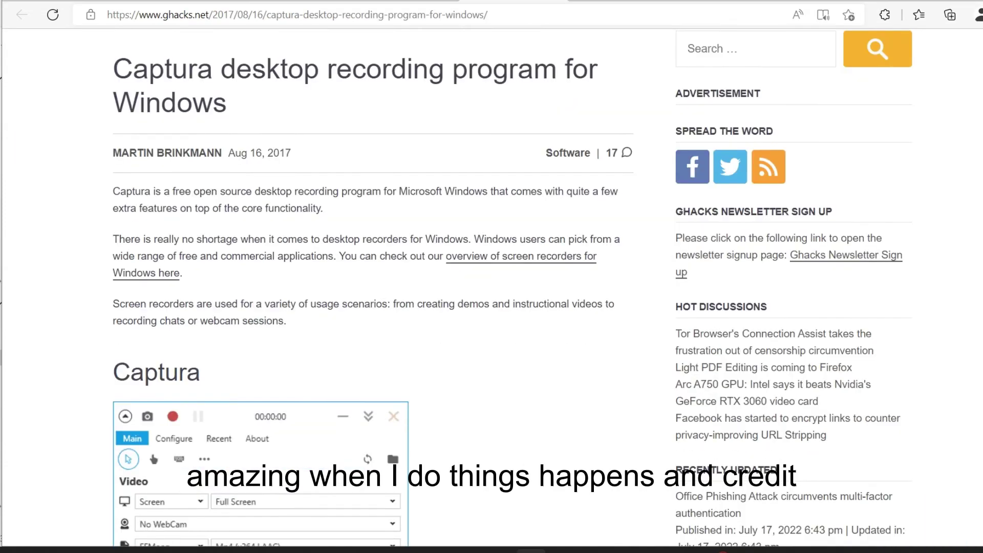
pyautogui.scroll(-3, 492, 287)
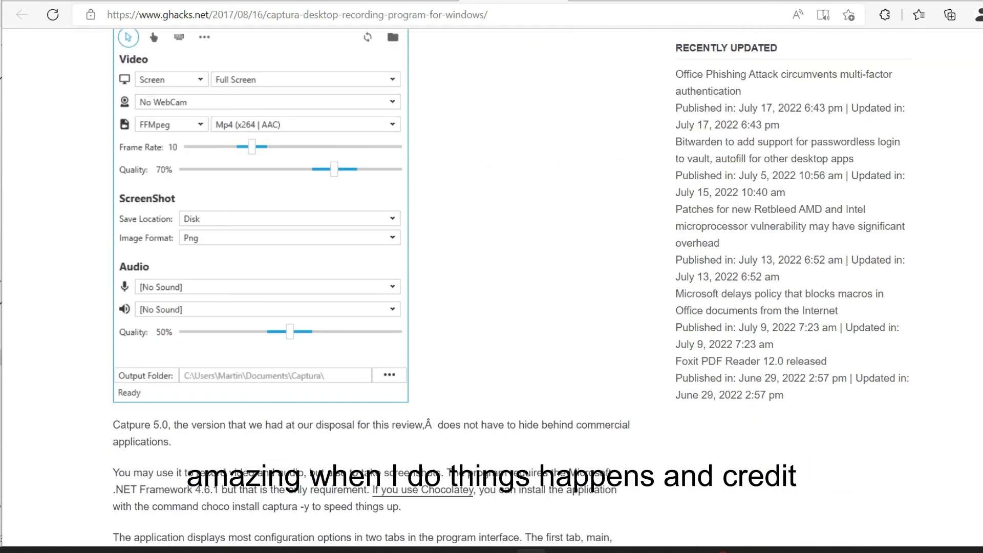
pyautogui.scroll(3, 491, 287)
pyautogui.scroll(-3, 491, 287)
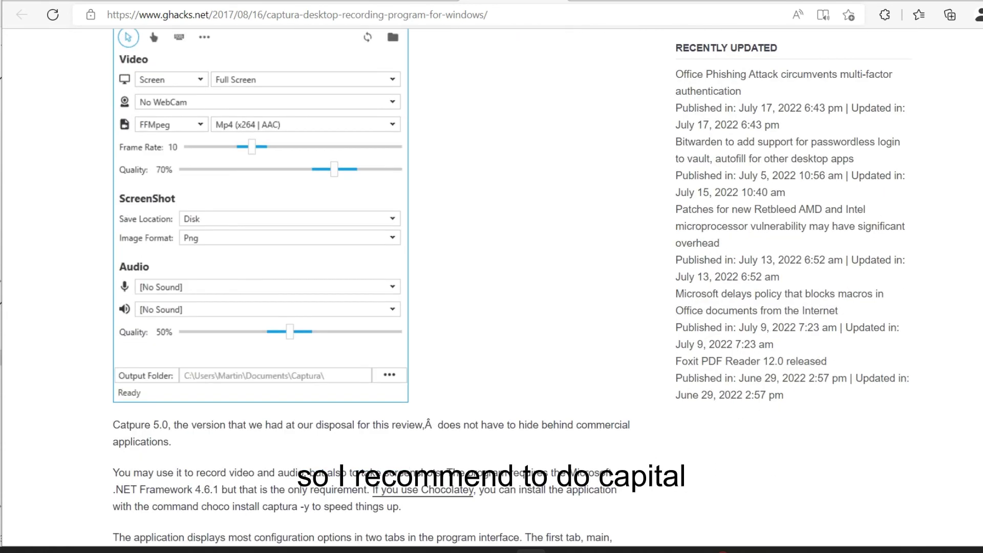
pyautogui.scroll(-8, 491, 287)
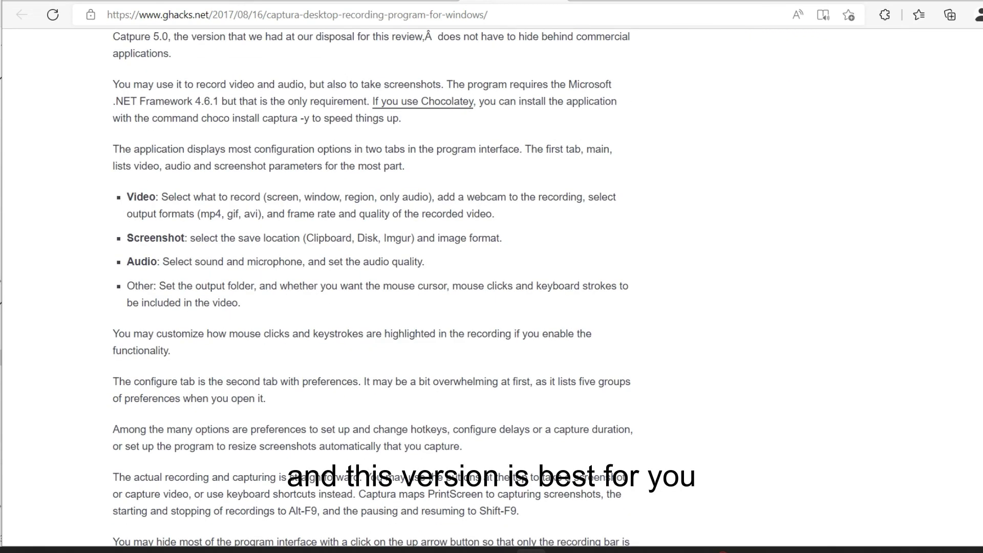
# Read the review's list of Video, Screenshot, Audio and Other options and its Verdict section, and go back to the Captura home page
pyautogui.moveTo(127, 196); pyautogui.dragTo(240, 302)
pyautogui.click(242, 304)
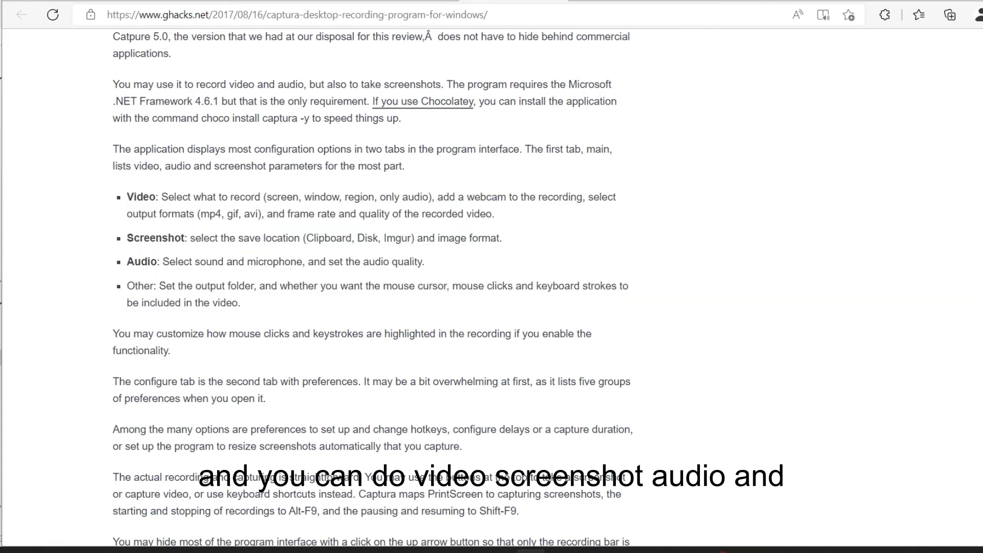
pyautogui.scroll(-10, 372, 287)
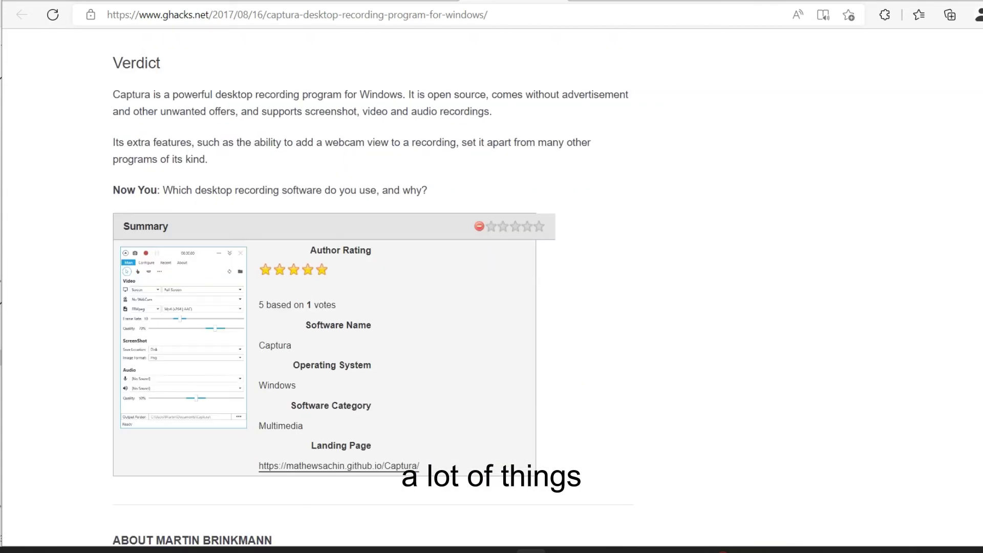
pyautogui.scroll(-2, 372, 287)
pyautogui.scroll(8, 372, 287)
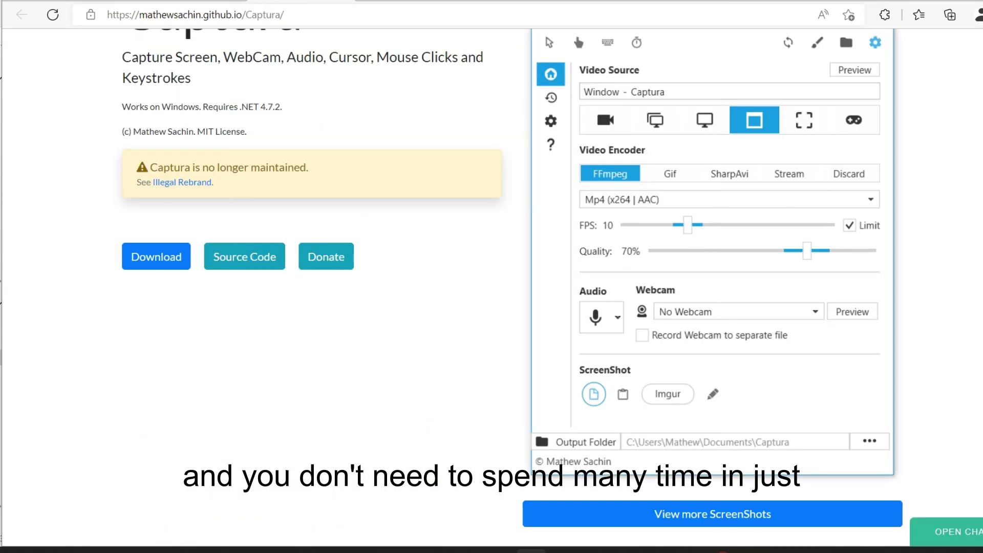
# On the FFmpeg download page, show the Windows EXE files and open the Windows builds from gyan.dev
pyautogui.scroll(1, 510, 287)
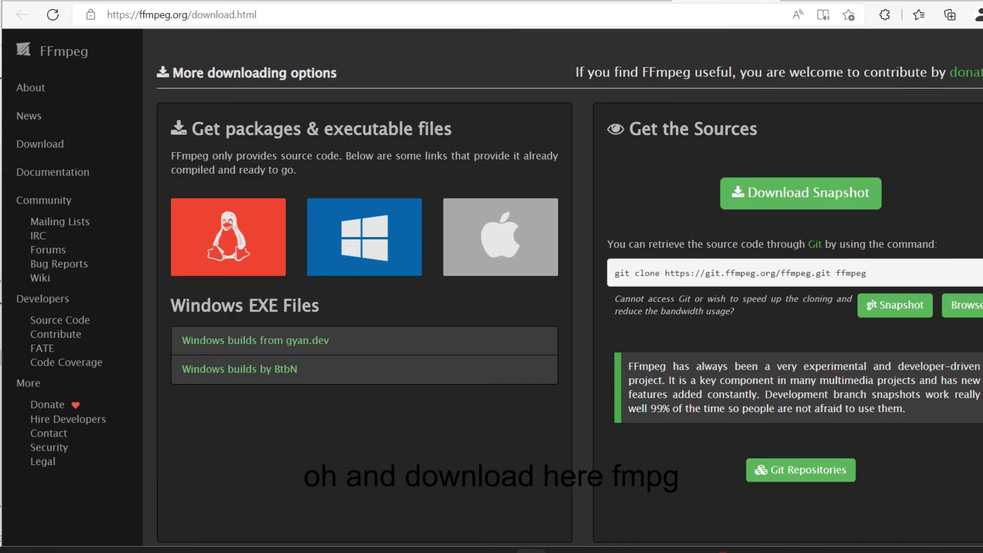
pyautogui.scroll(5, 563, 286)
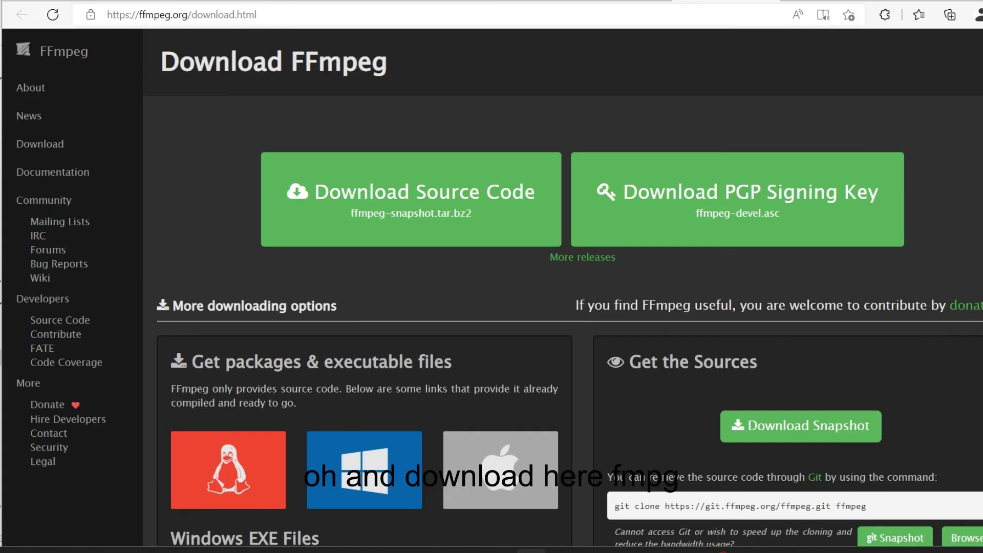
pyautogui.scroll(-3, 563, 287)
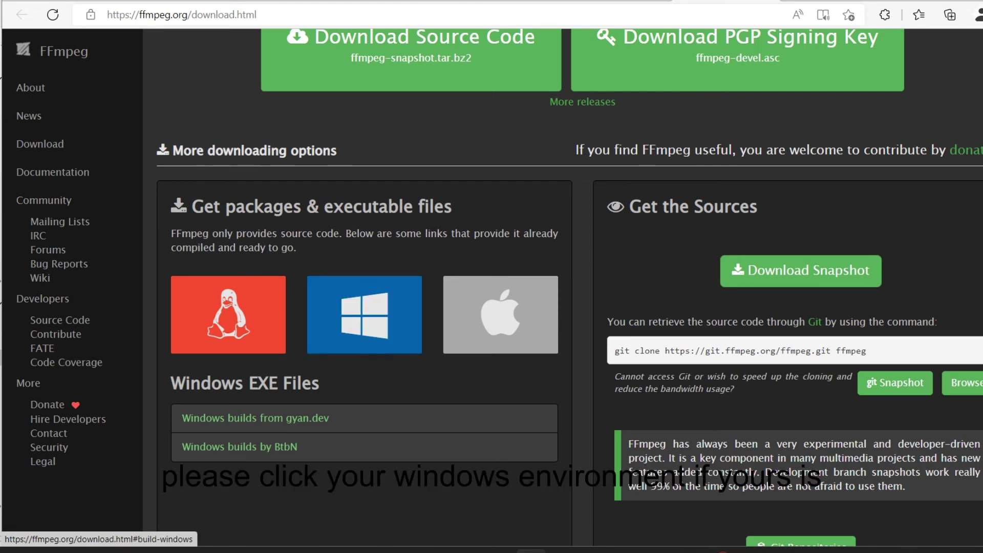
pyautogui.click(364, 314)
pyautogui.scroll(1, 231, 128)
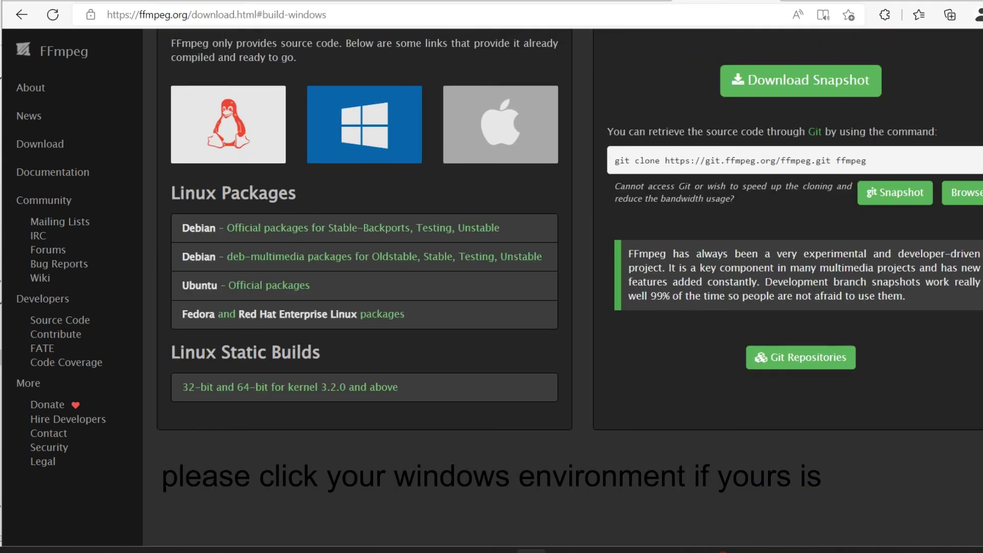
pyautogui.moveTo(172, 193); pyautogui.dragTo(321, 195)
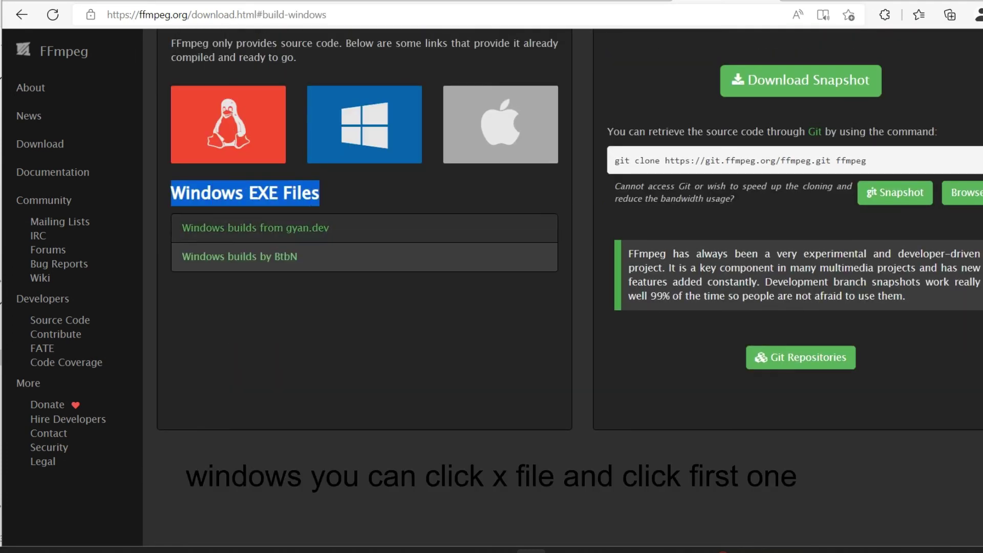
pyautogui.click(255, 227)
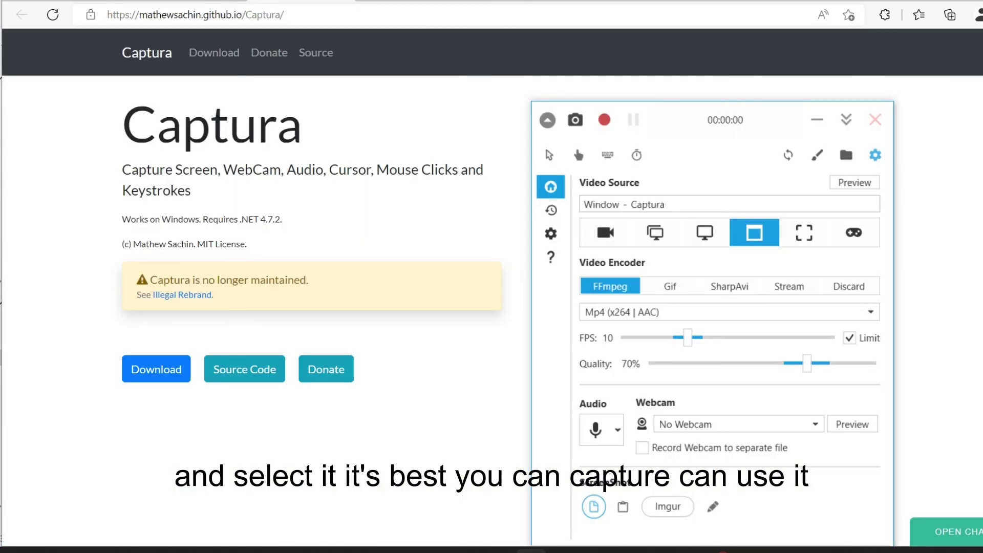
# Return to the Captura home page, highlight the Captura heading and its tagline, and clear the selection
pyautogui.moveTo(303, 125); pyautogui.dragTo(122, 125)
pyautogui.click(277, 125)
pyautogui.moveTo(277, 125); pyautogui.dragTo(123, 123)
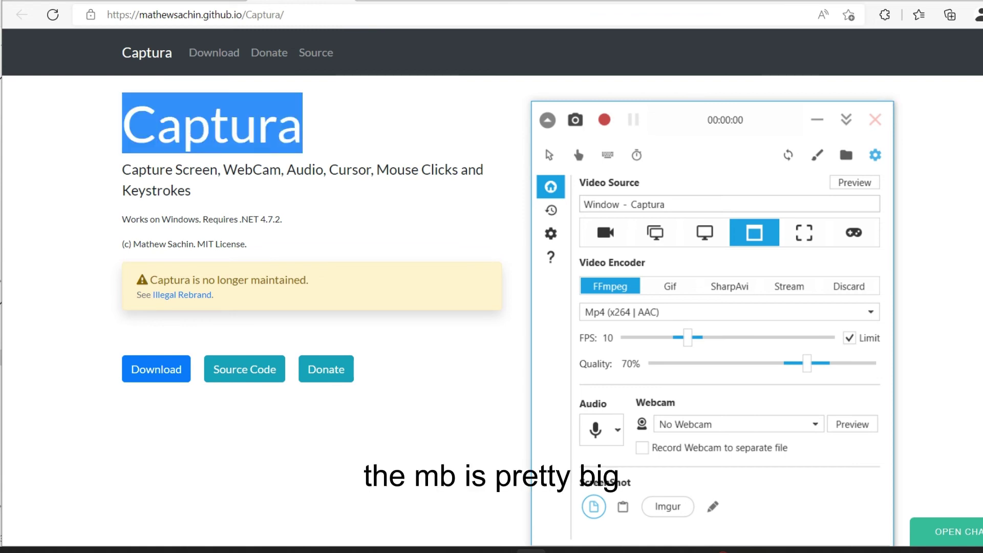
pyautogui.moveTo(191, 191); pyautogui.dragTo(138, 170)
pyautogui.click(138, 170)
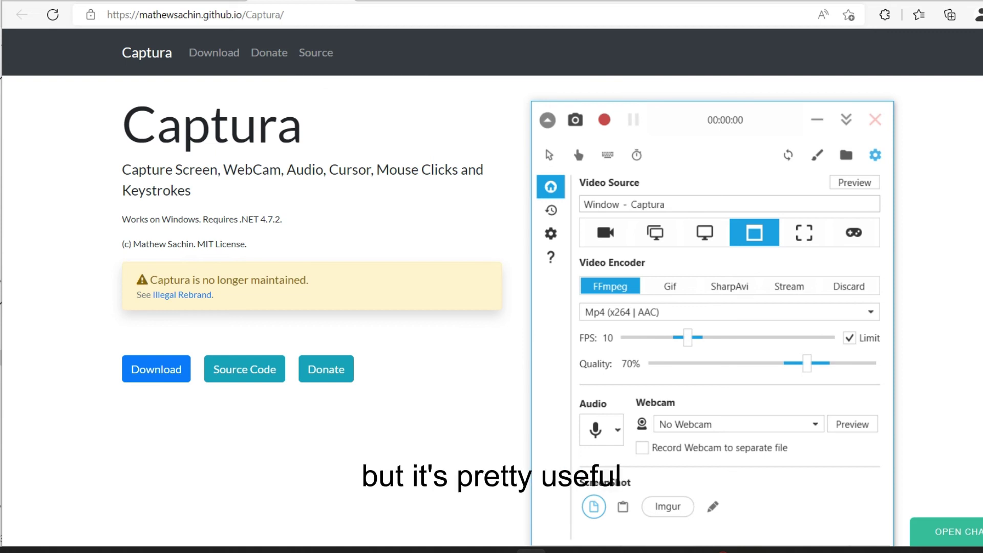